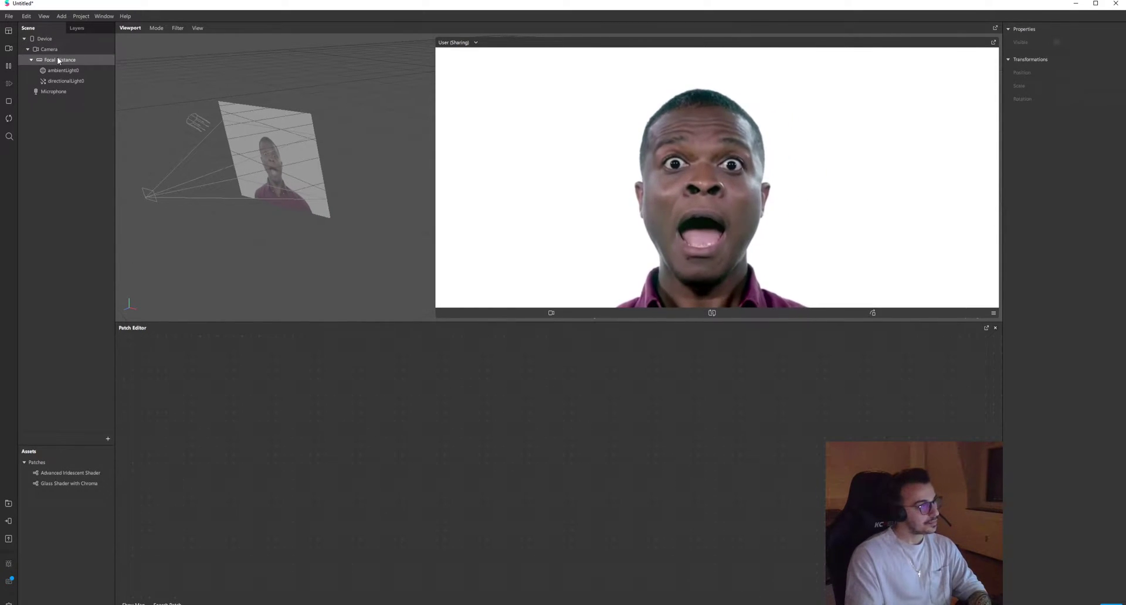
Step: Search the AR Library for 'mask' and import the free horned Mask 3D model
right_click(108, 592)
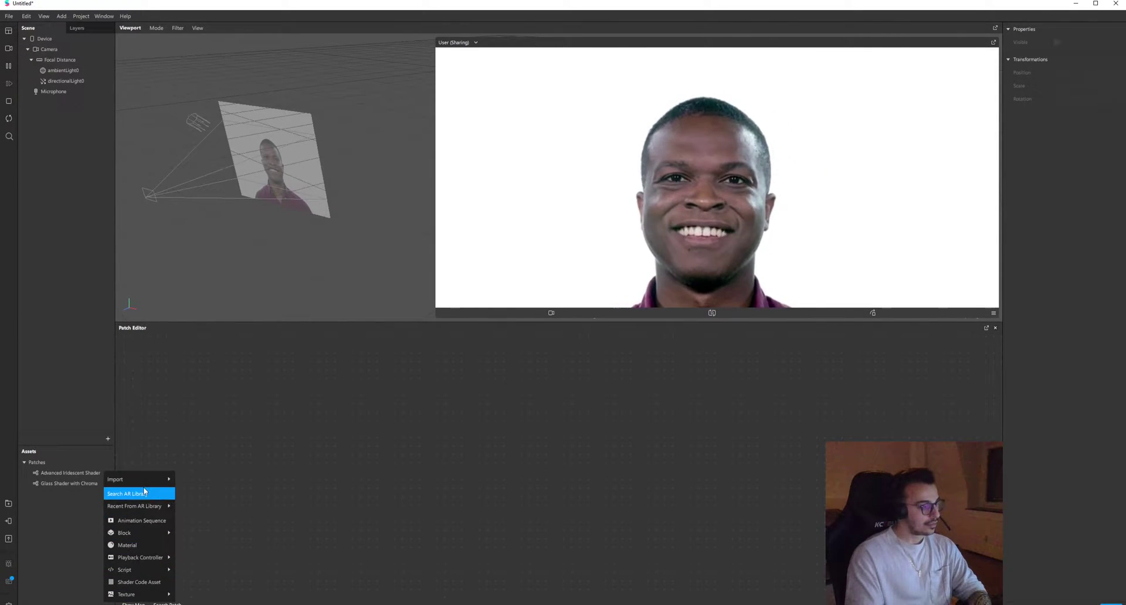
mouse_move(158, 479)
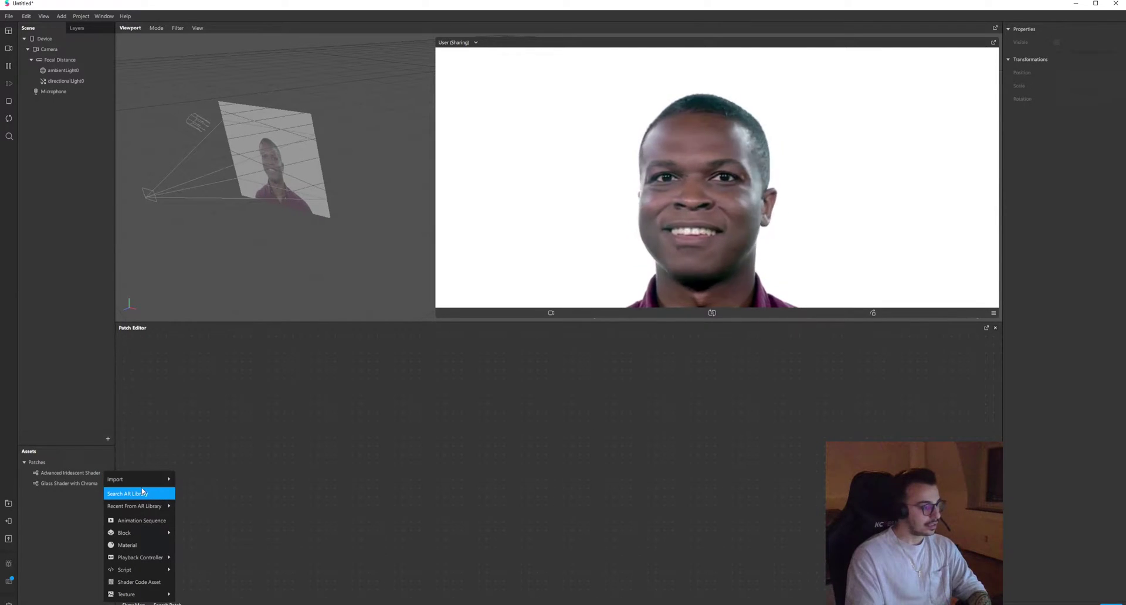
key("Return")
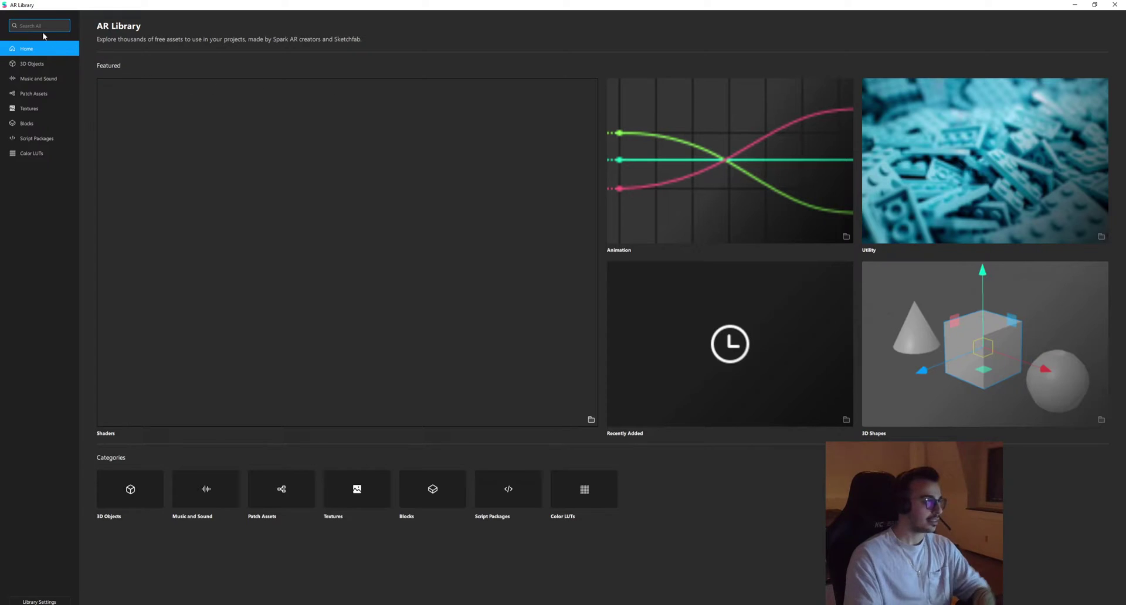
type("mask")
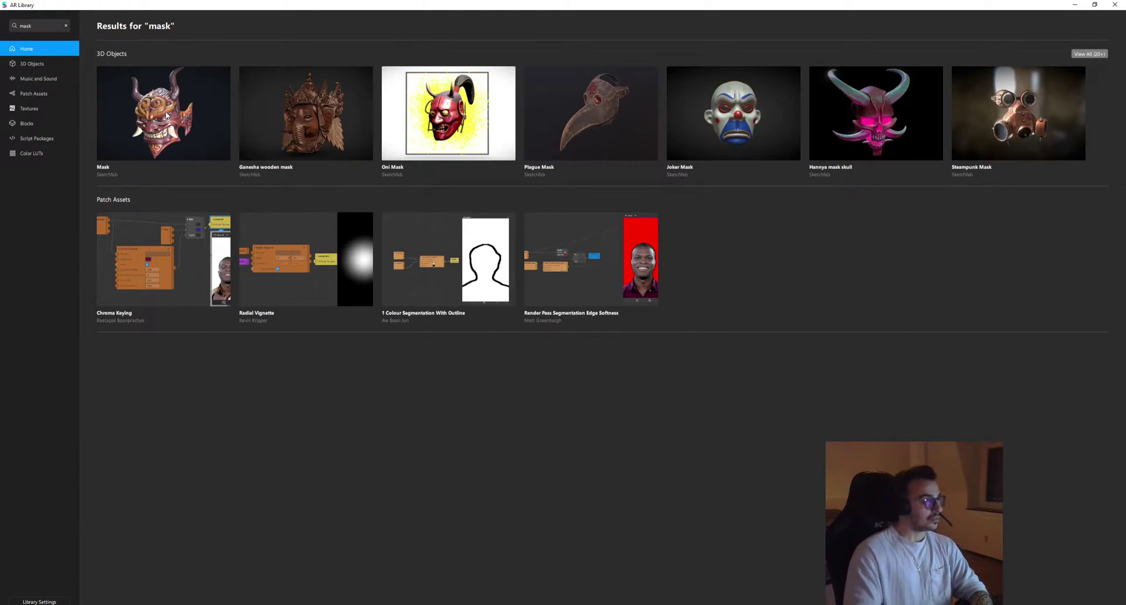
left_click(166, 115)
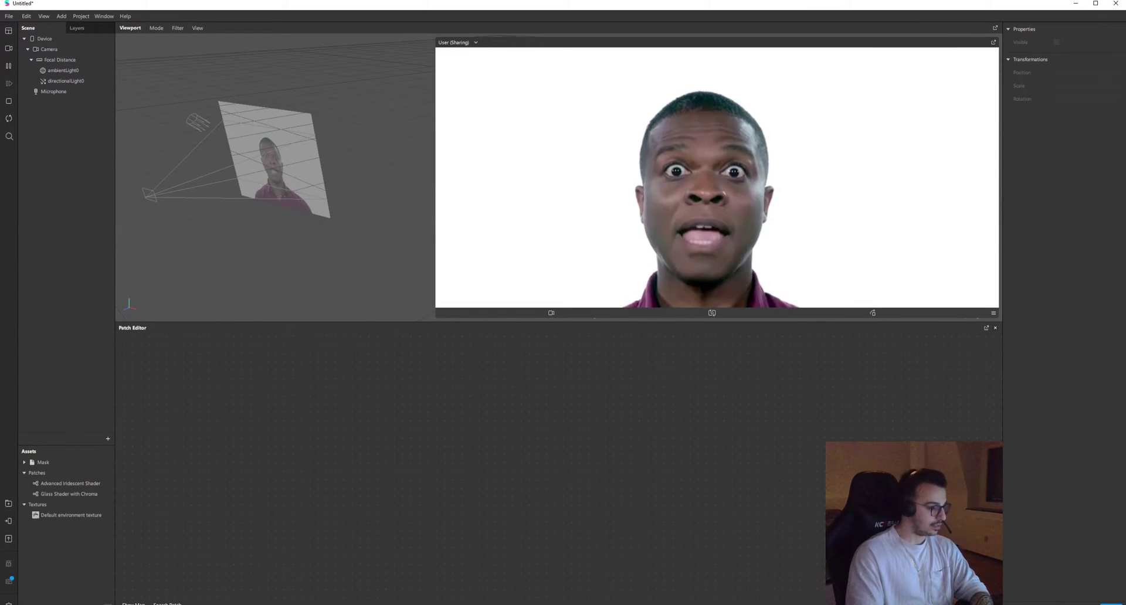
Step: Import the headOccluder model from the computer into Assets
right_click(104, 472)
mouse_move(130, 481)
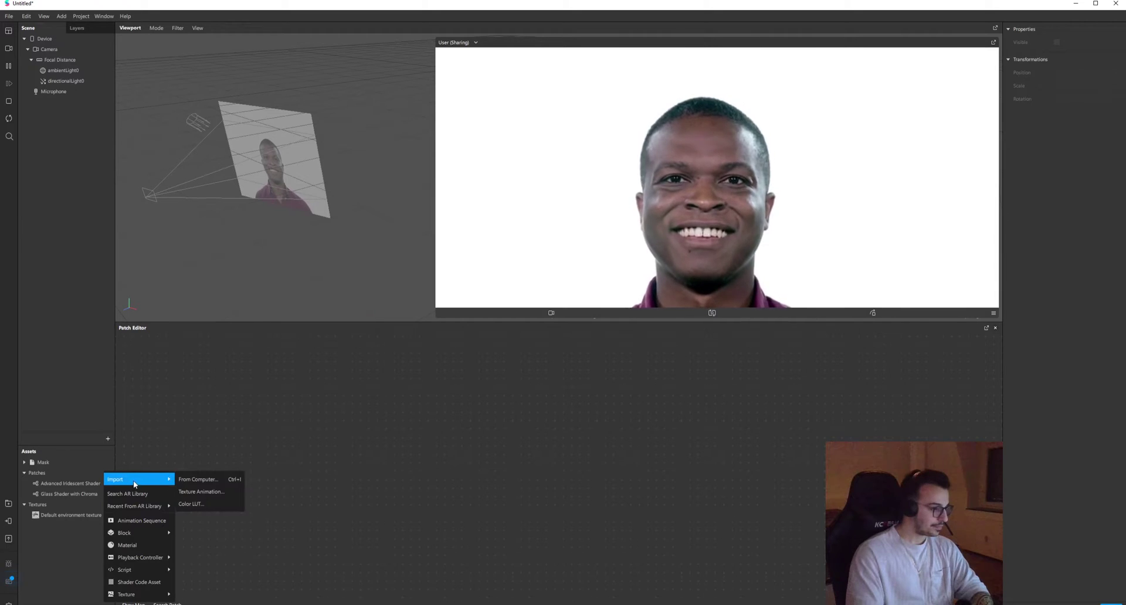
left_click(194, 479)
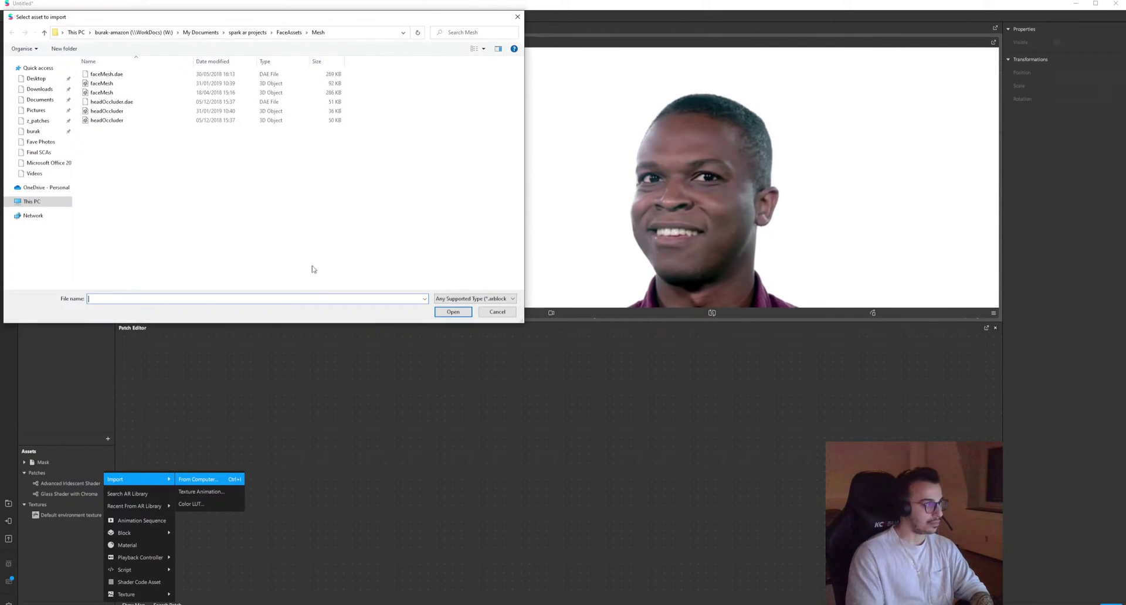
double_click(106, 92)
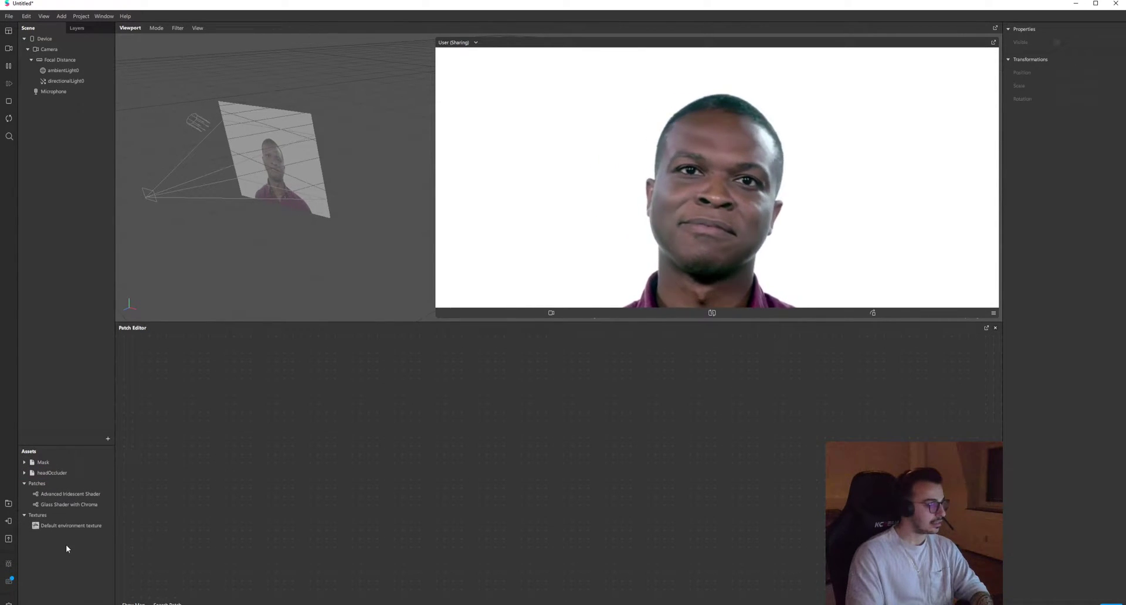
Step: Add faceTracker0 under Focal Distance, with nullObject0 nested inside it
left_click(59, 59)
right_click(59, 59)
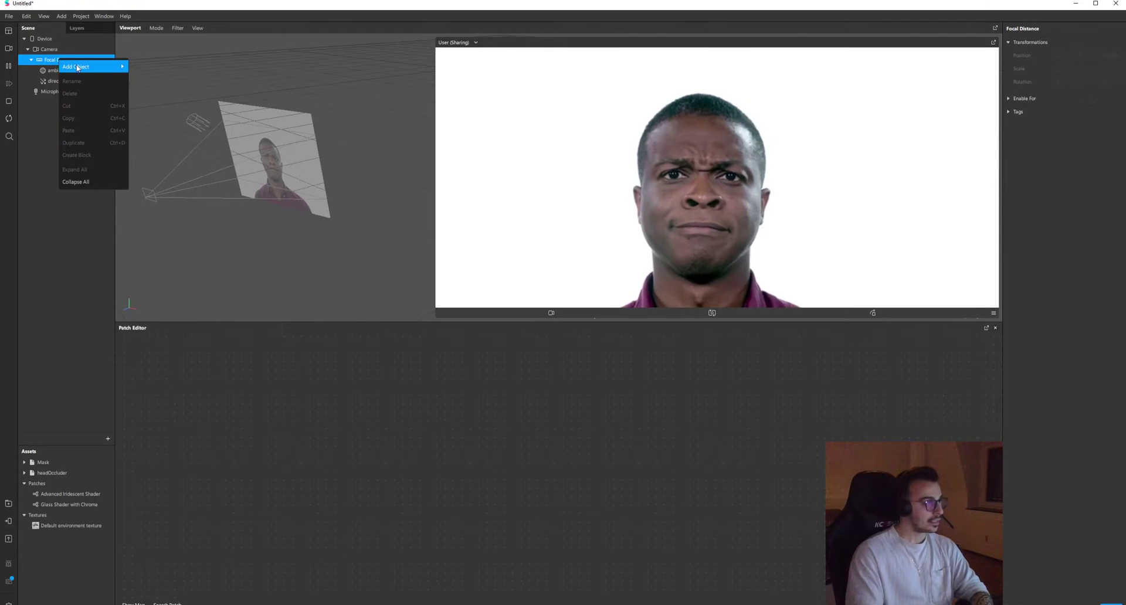
mouse_move(88, 66)
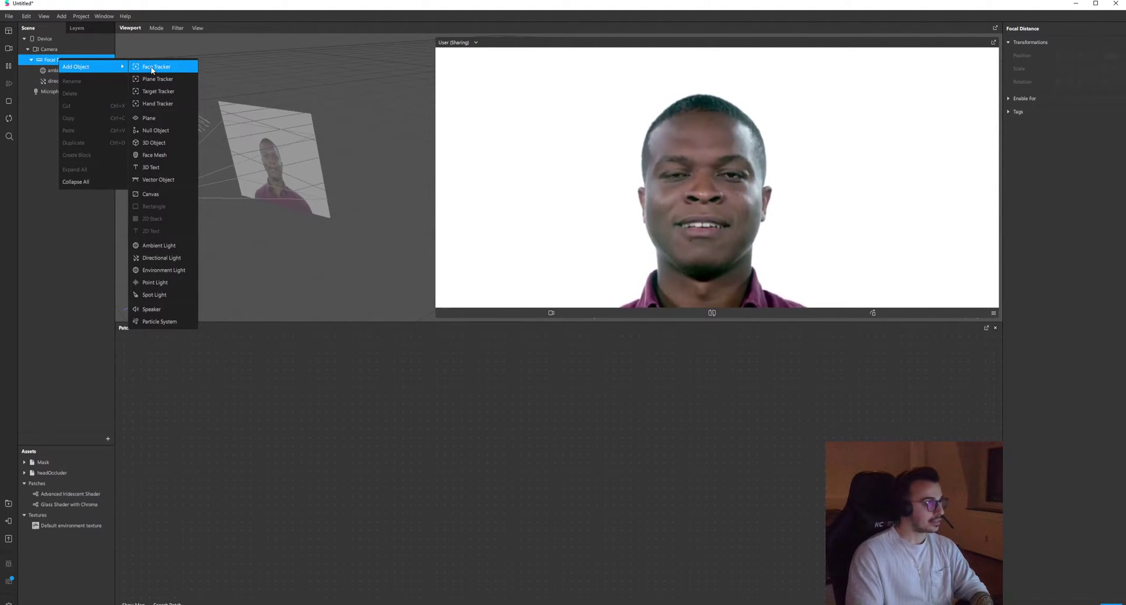
left_click(152, 67)
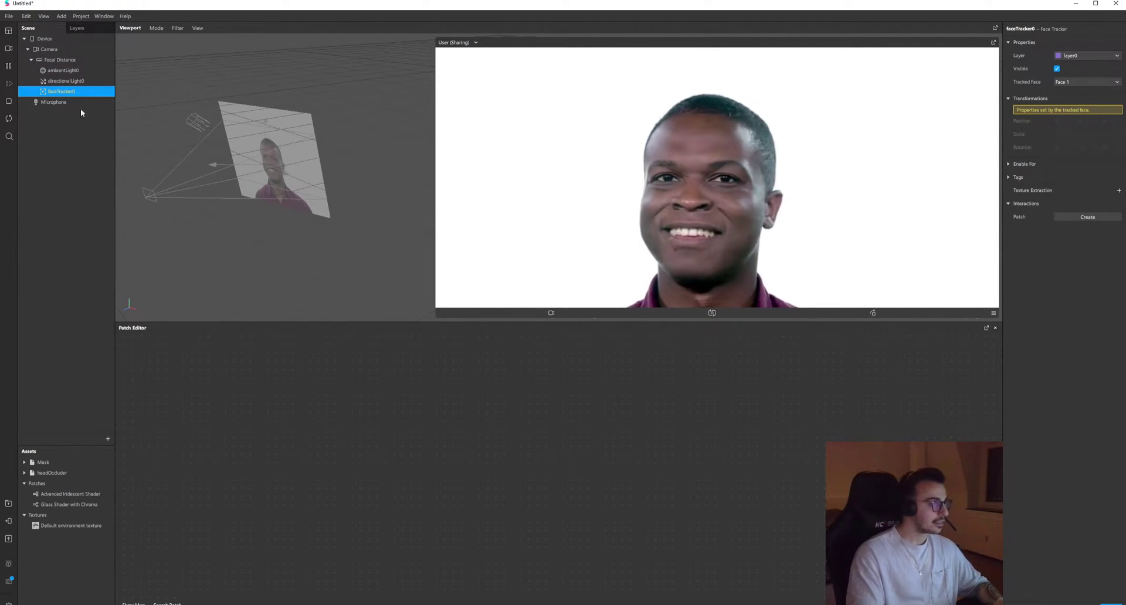
right_click(68, 92)
mouse_move(88, 102)
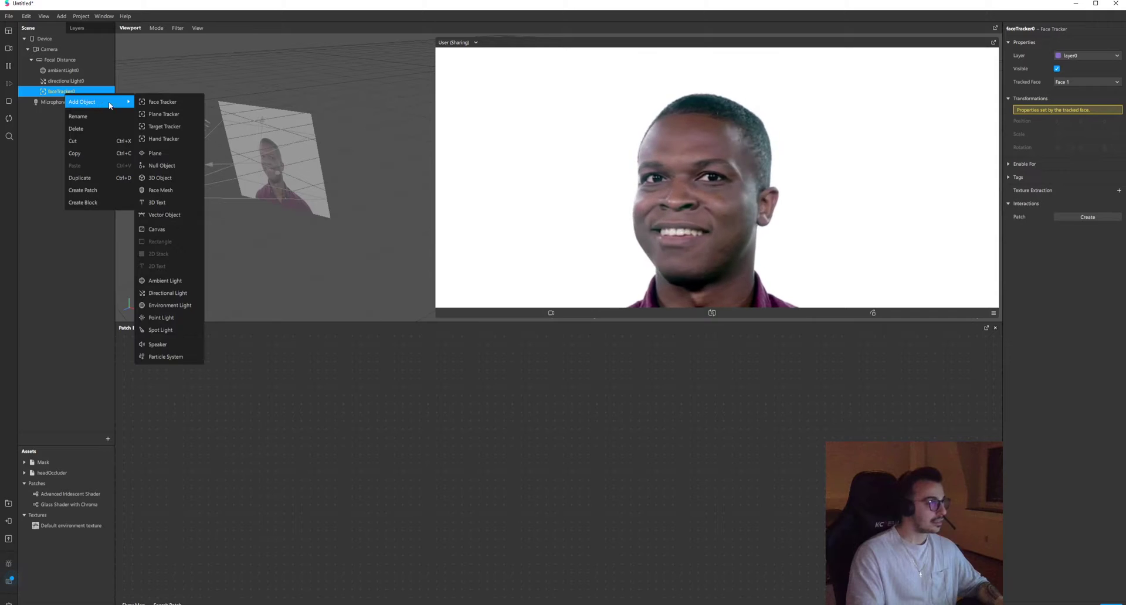
left_click(169, 167)
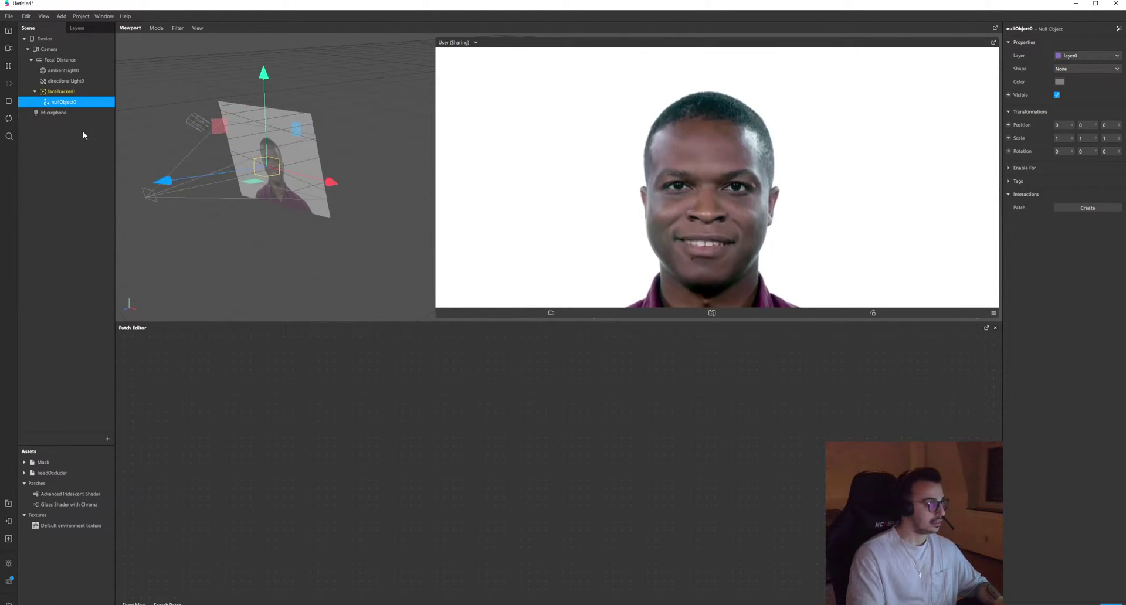
Step: Place Mask and headOccluder under nullObject0, with headOccluder above Mask
left_click(54, 462)
left_click(54, 473, "shift")
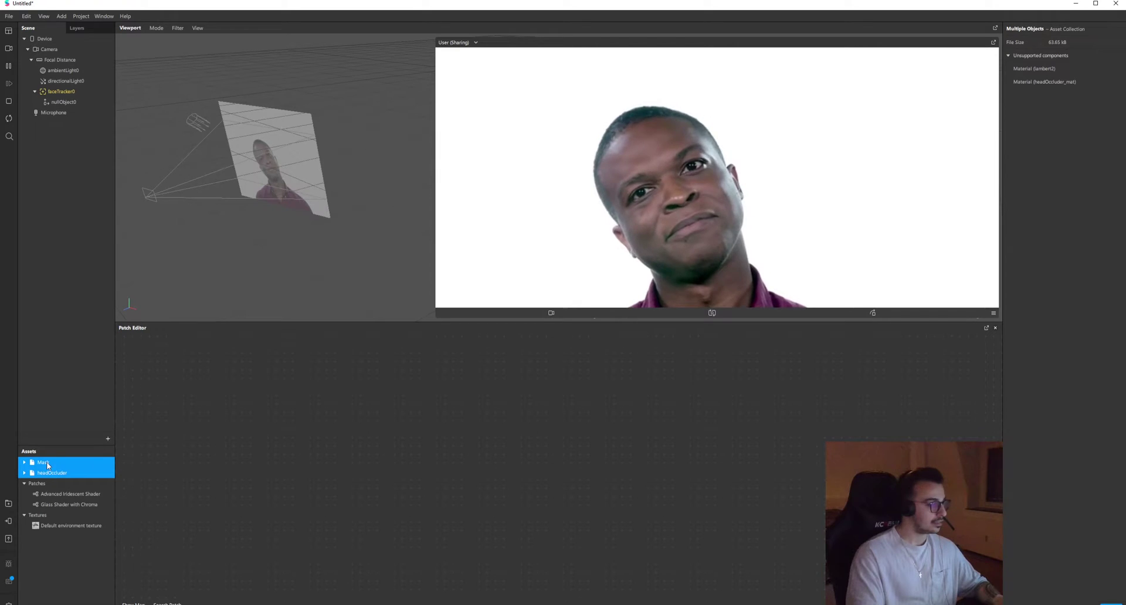
left_click_drag(61, 102, 70, 103)
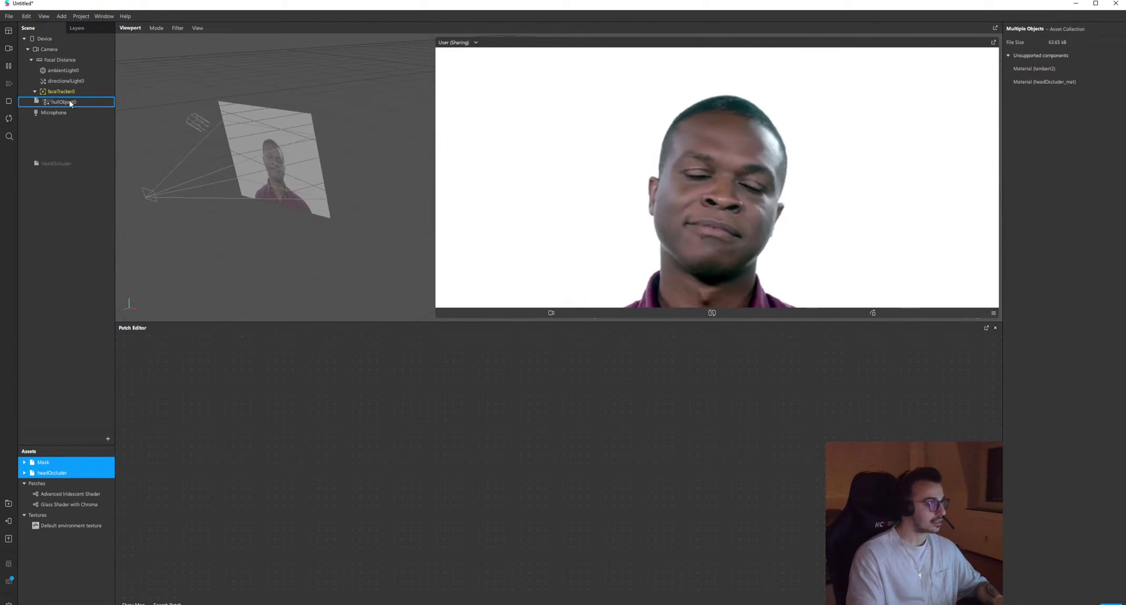
left_click_drag(97, 172, 98, 176)
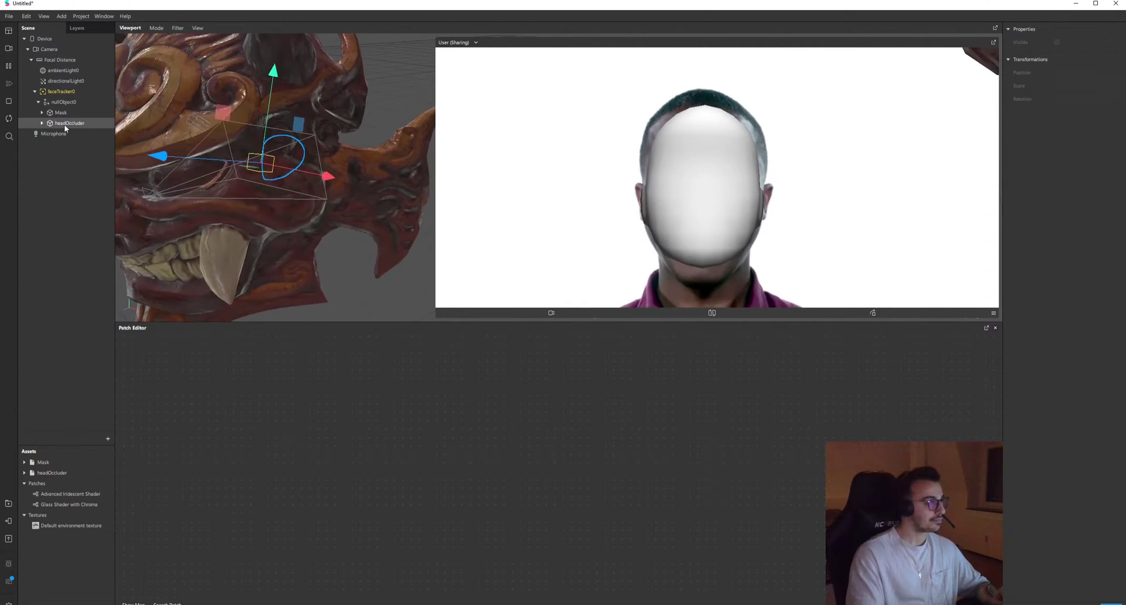
left_click_drag(64, 124, 71, 111)
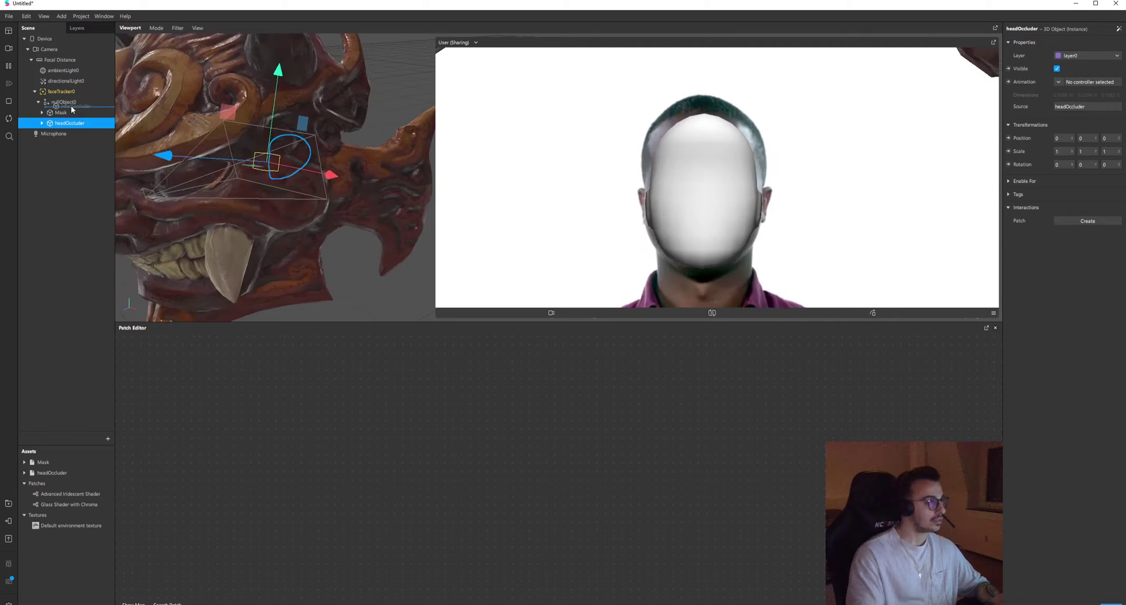
left_click(60, 173)
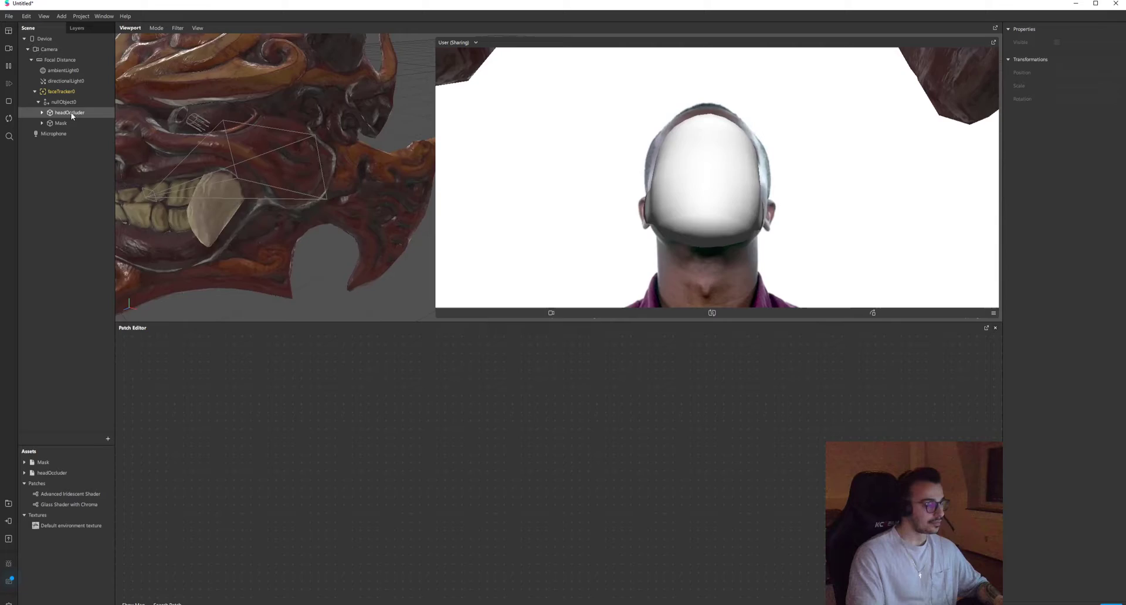
Step: Scale the Mask to 0.17 on all axes, then move it back and up to fit the face
left_click(63, 123)
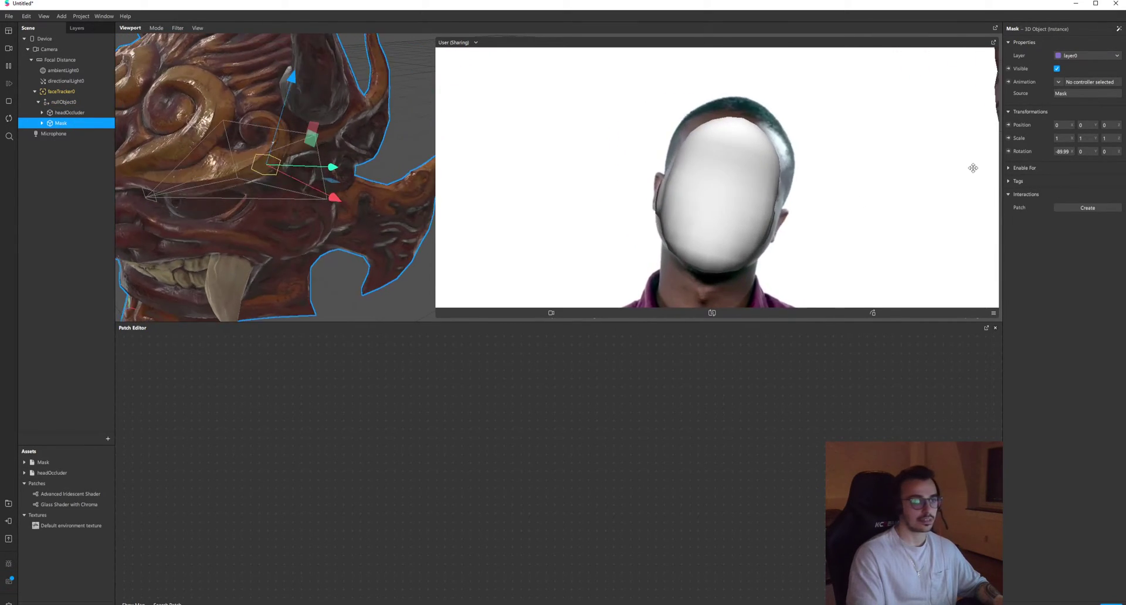
left_click(1063, 138)
type("0")
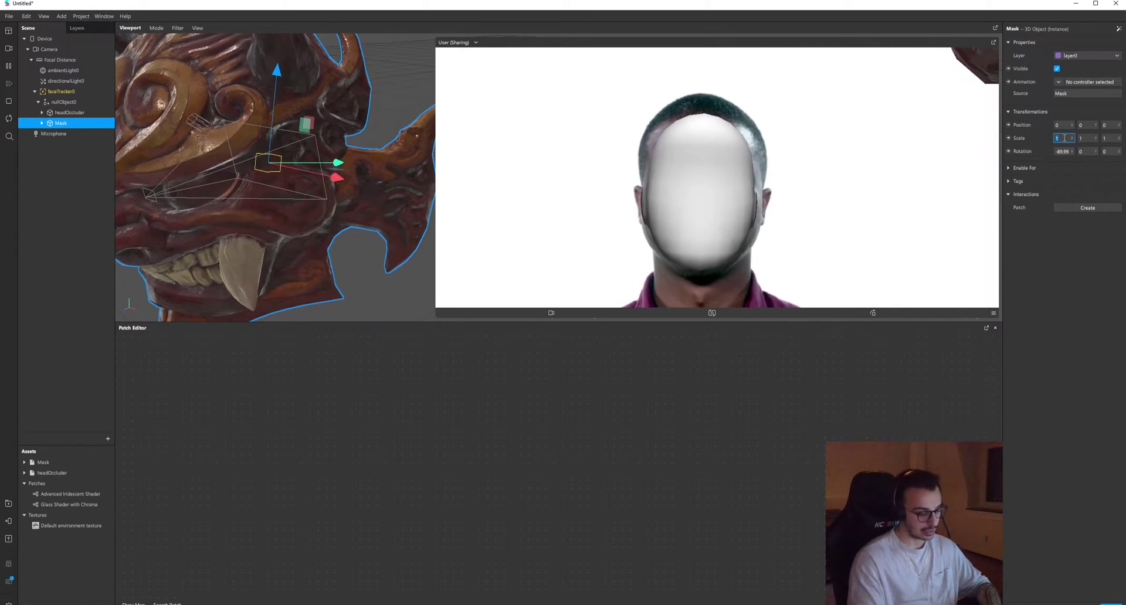
type(".17")
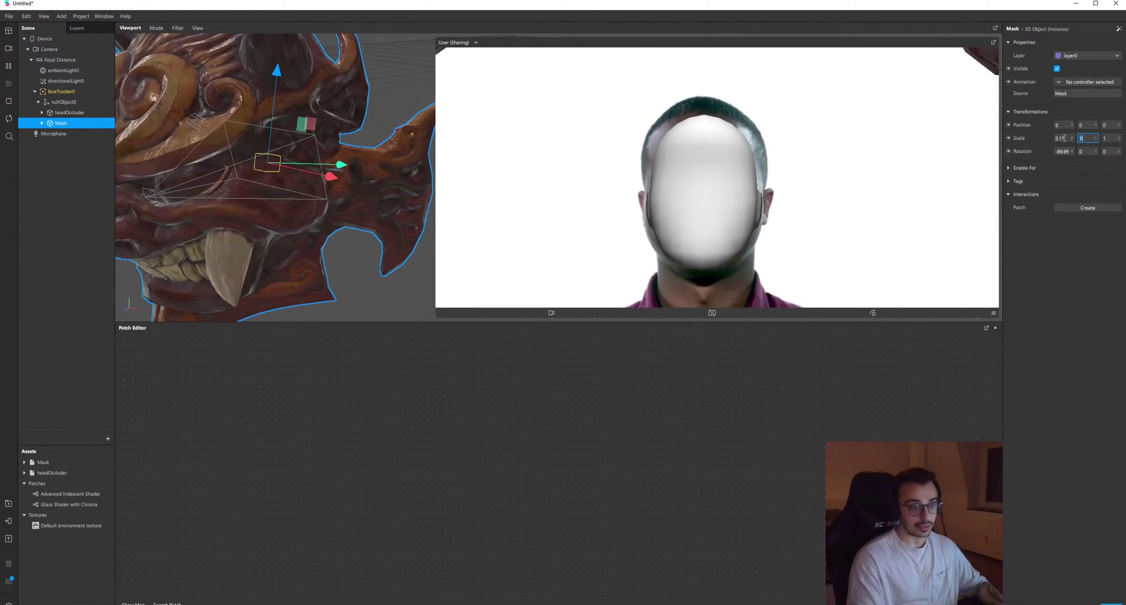
key("Tab")
type("0.17")
key("Tab")
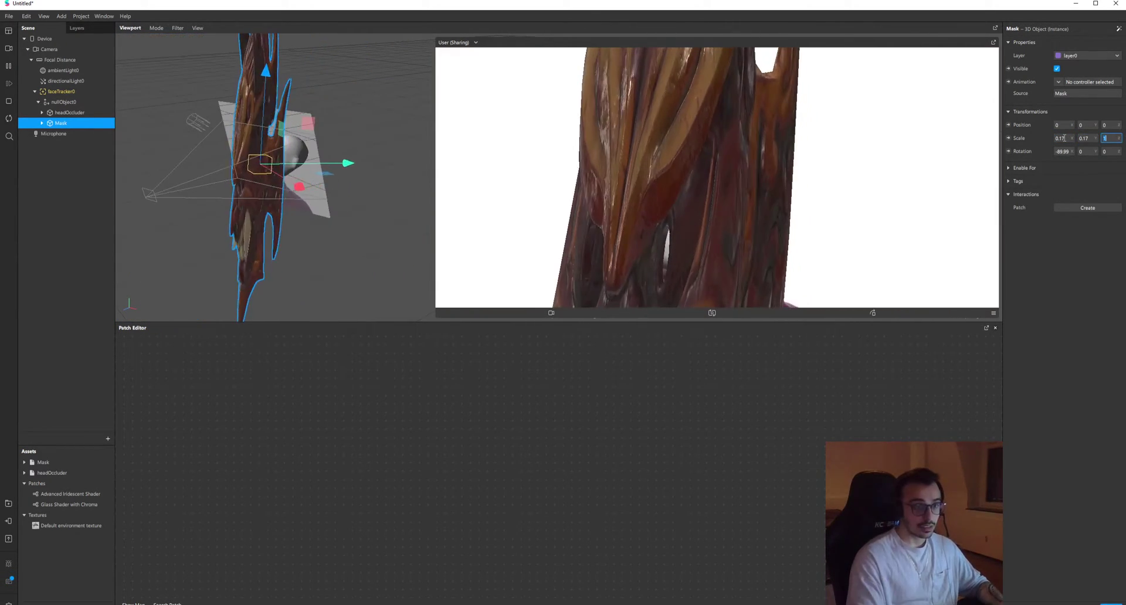
type("0.17")
key("Return")
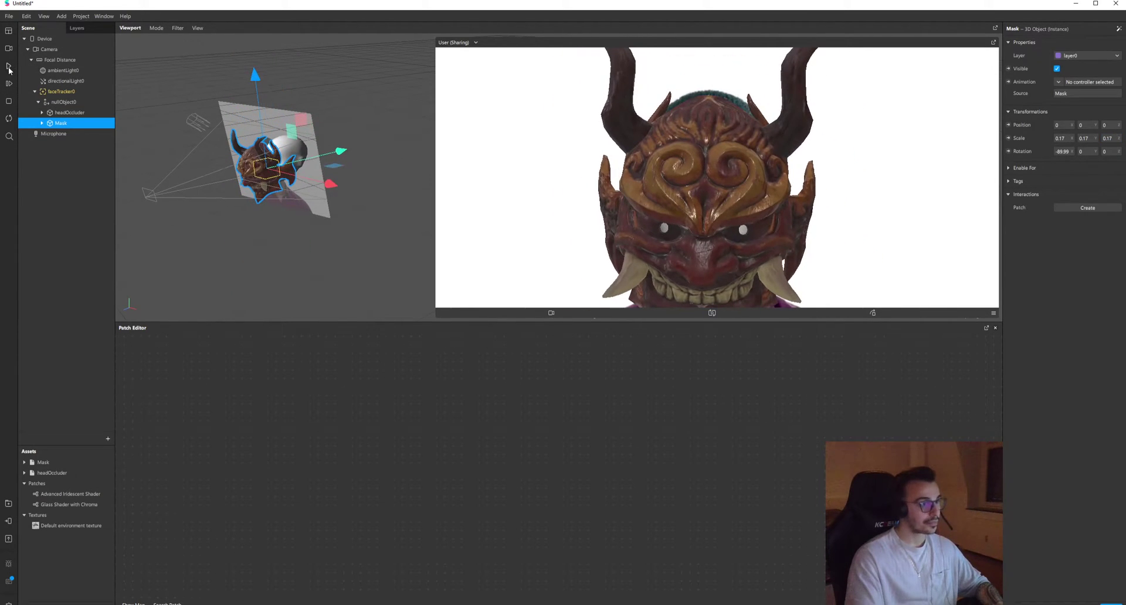
left_click_drag(319, 155, 339, 154)
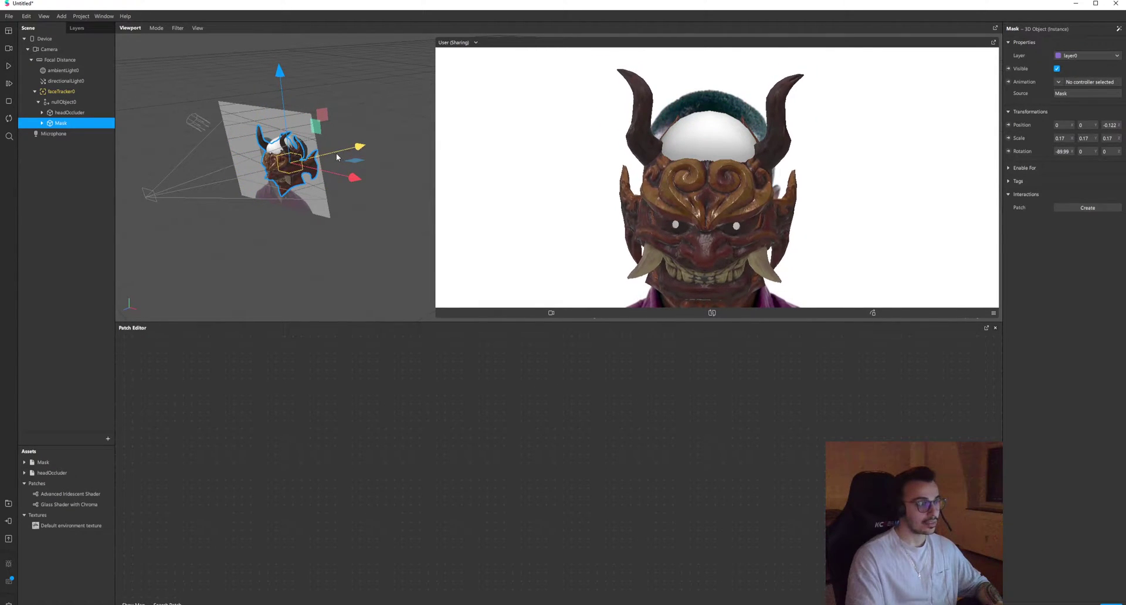
left_click_drag(287, 119, 288, 110)
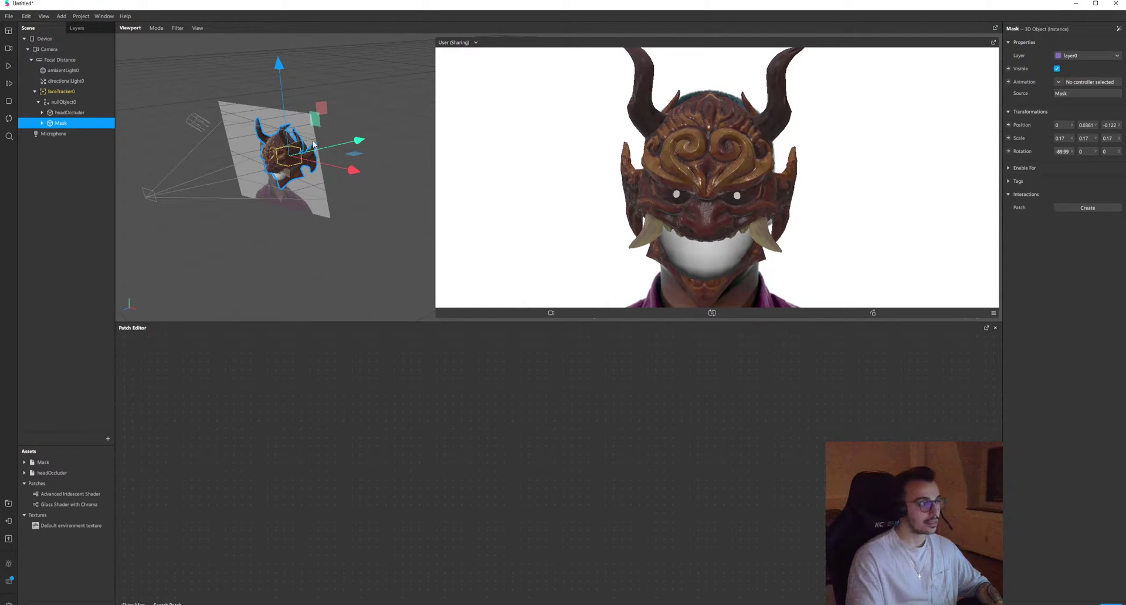
left_click_drag(324, 151, 321, 151)
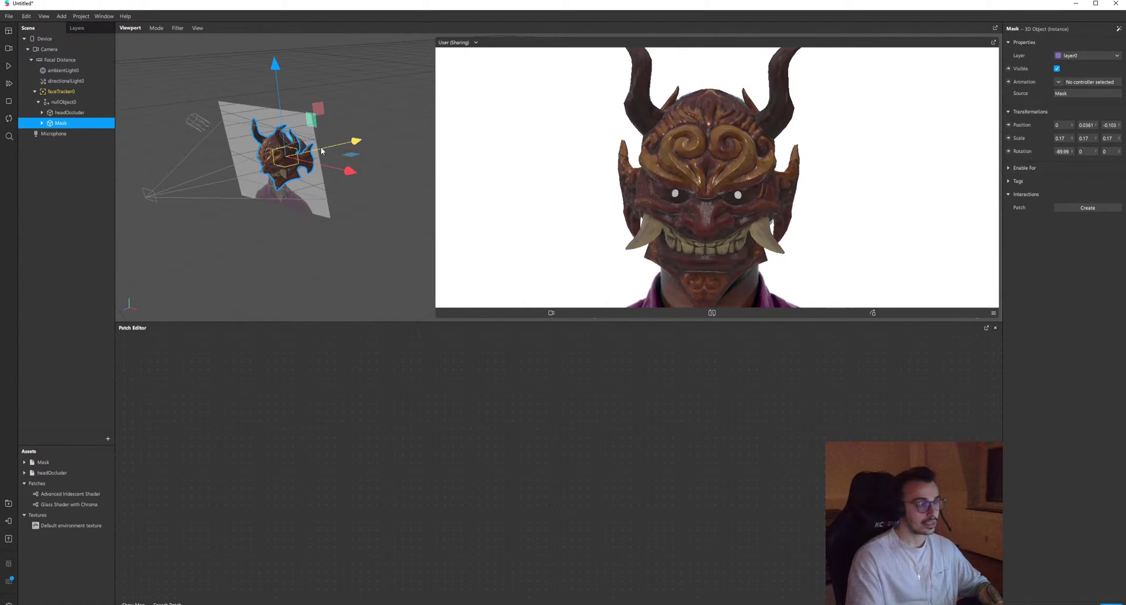
Step: Give the headOccluder_mat material a Flat shader and Alpha blend mode
left_click(331, 250)
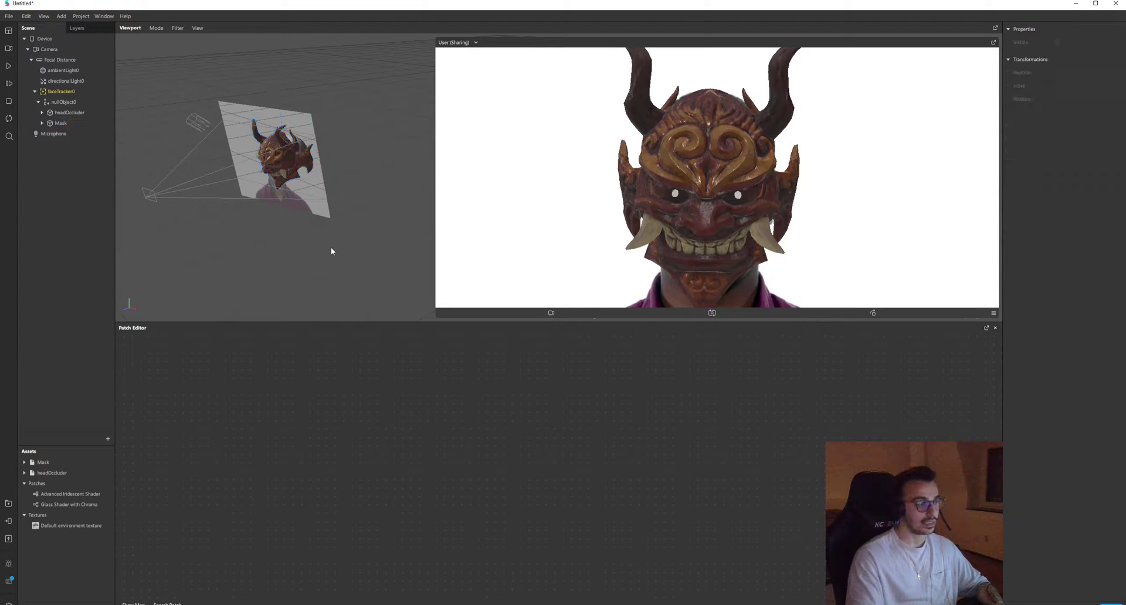
left_click(71, 114)
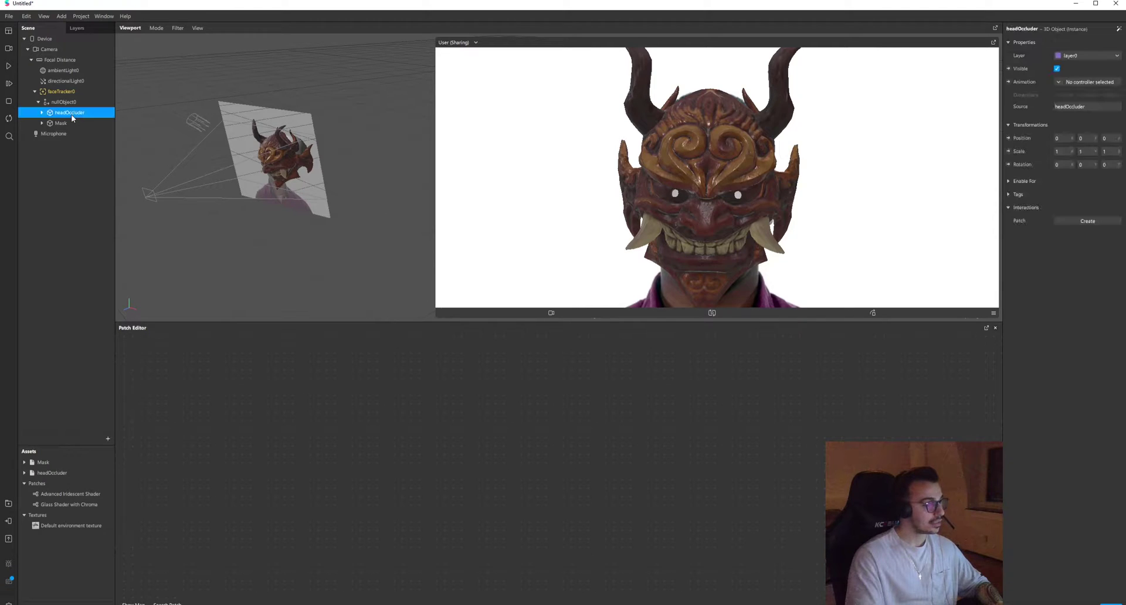
left_click(42, 112)
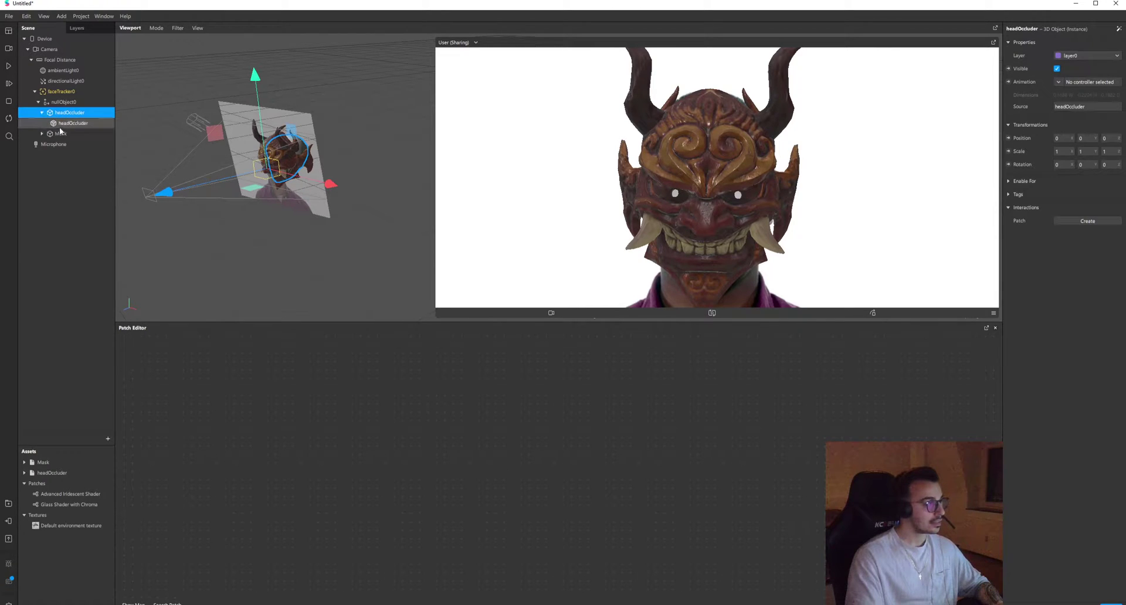
left_click(24, 473)
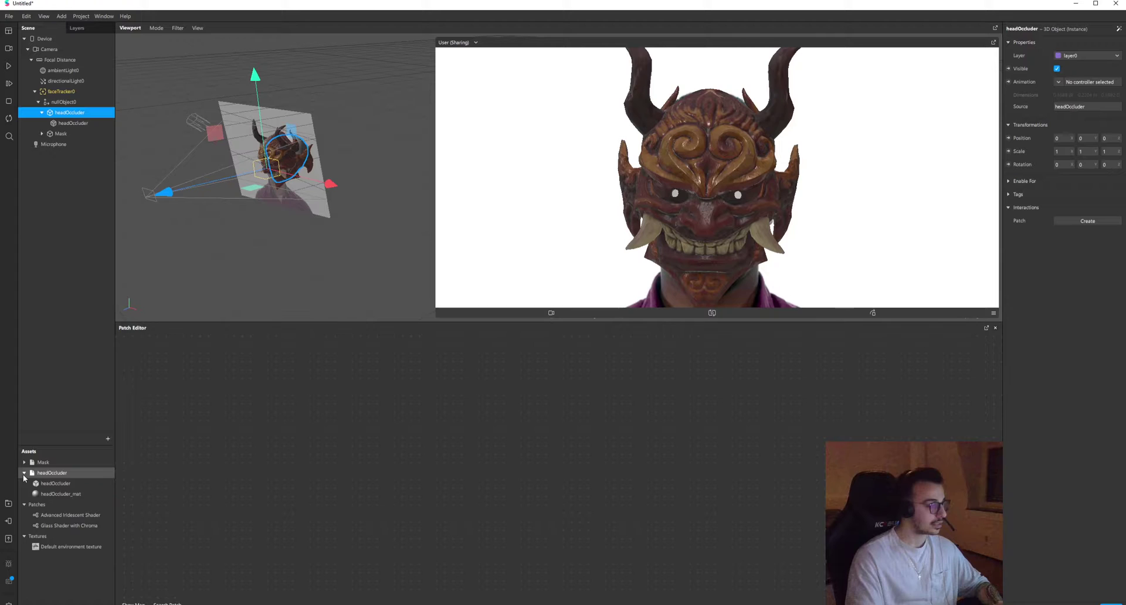
left_click(59, 495)
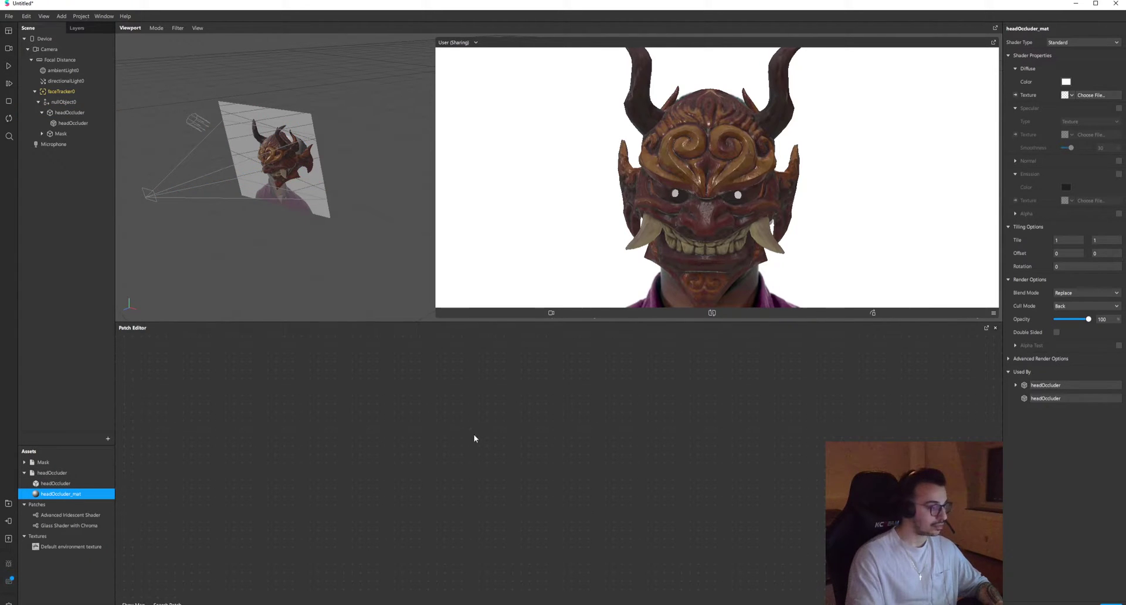
left_click(1055, 43)
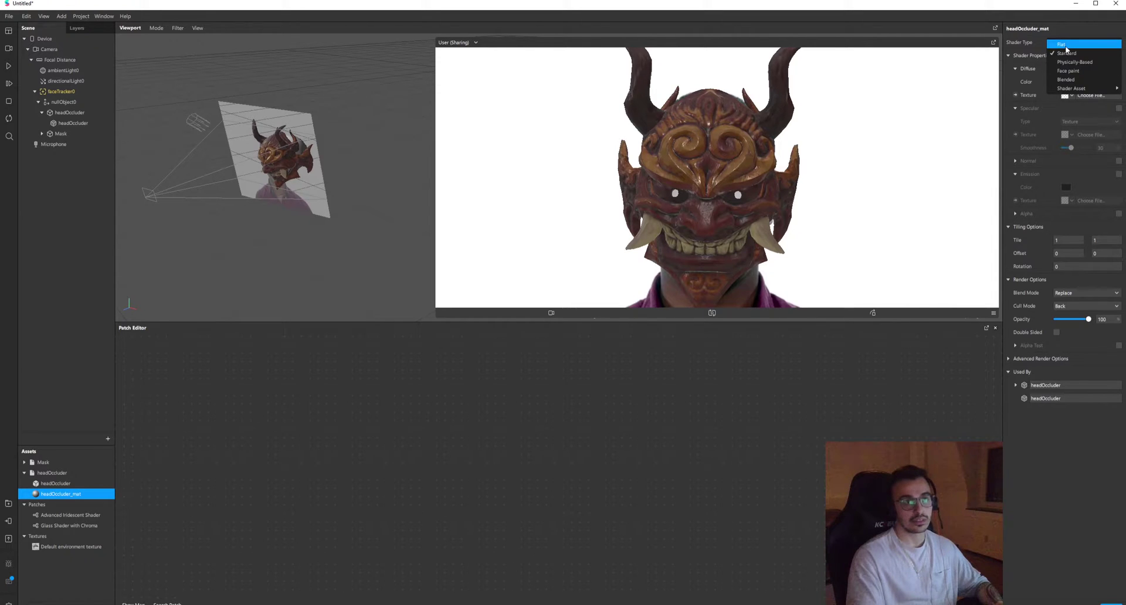
left_click(1053, 46)
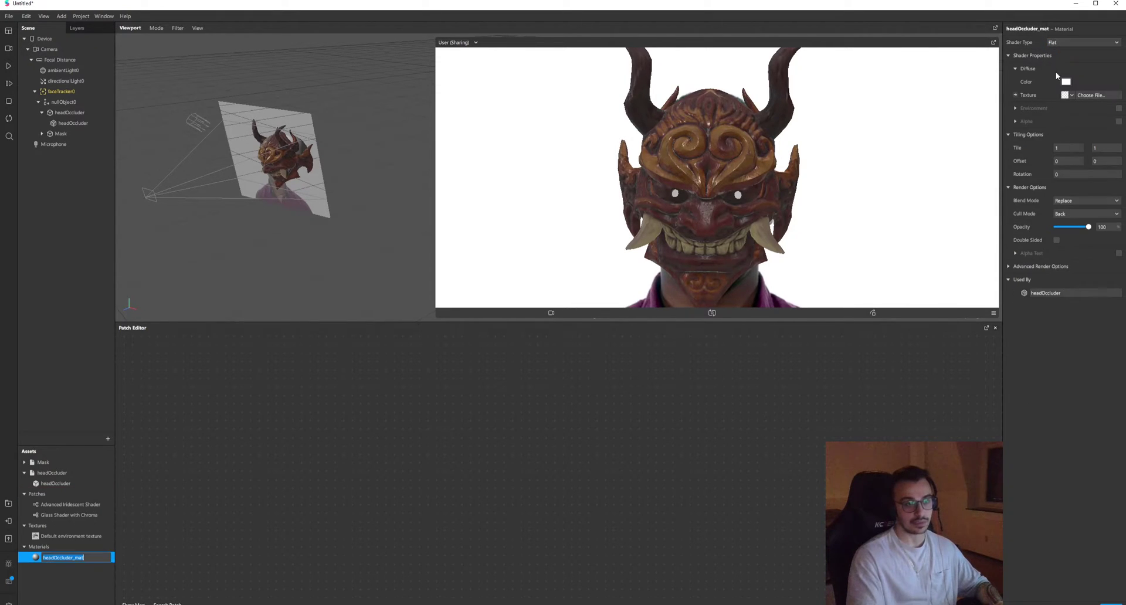
left_click(1076, 200)
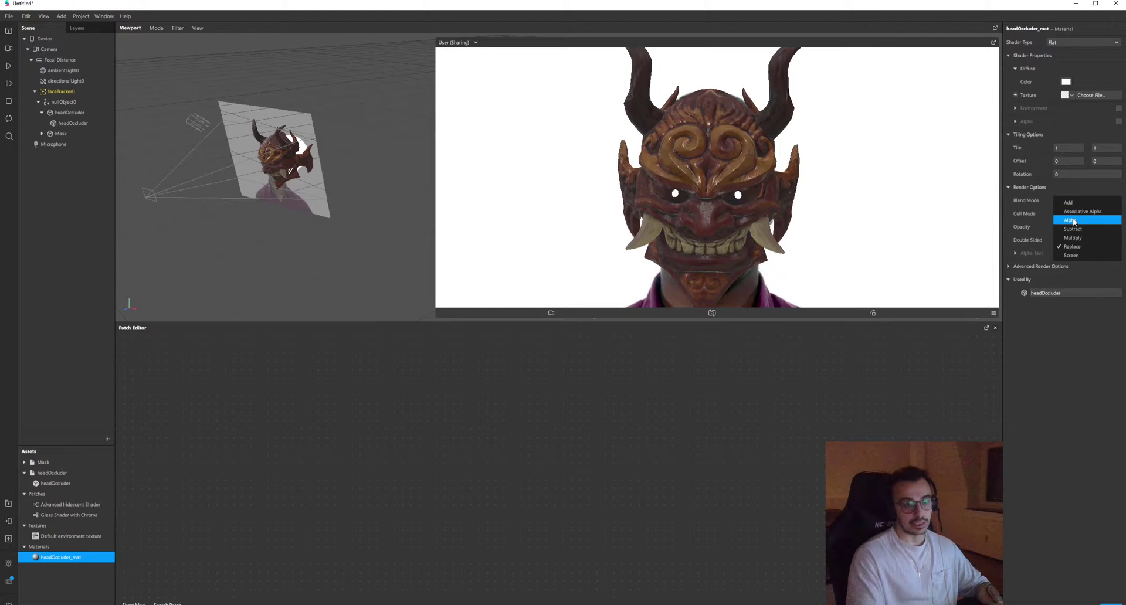
left_click(1074, 220)
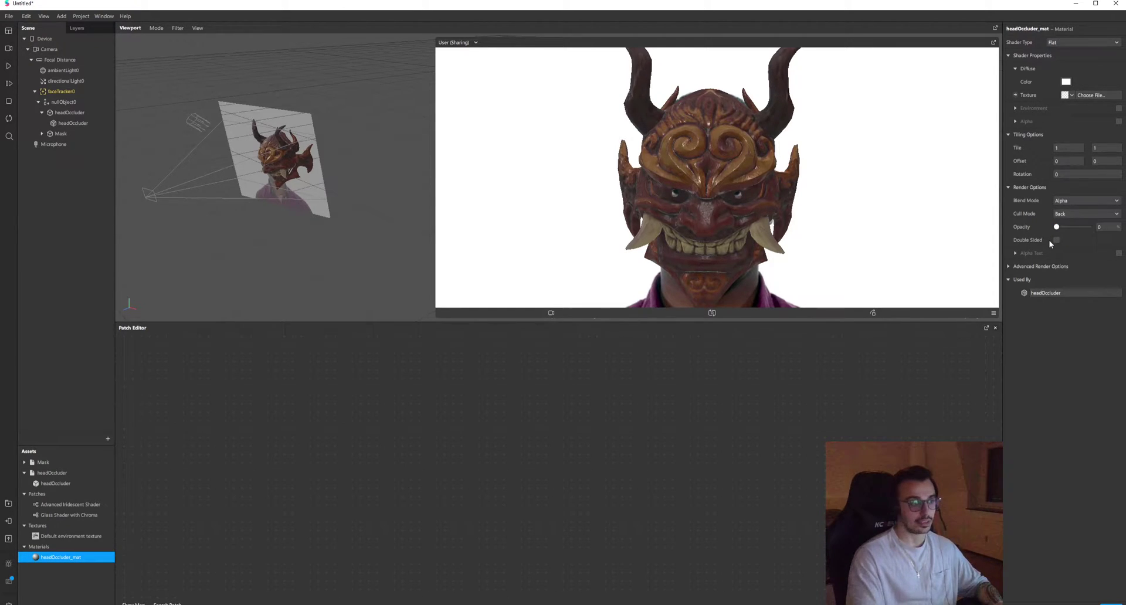
Step: Raise the Mask along Y from 0.0361 to 0.0423
left_click(79, 113)
left_click(61, 134)
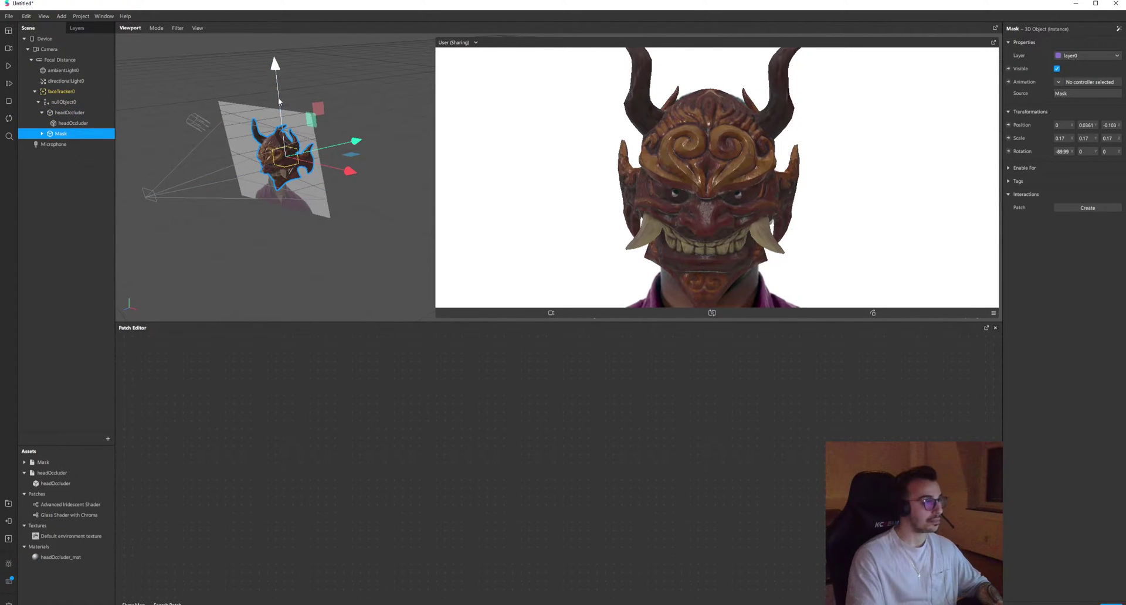
left_click_drag(279, 102, 279, 102)
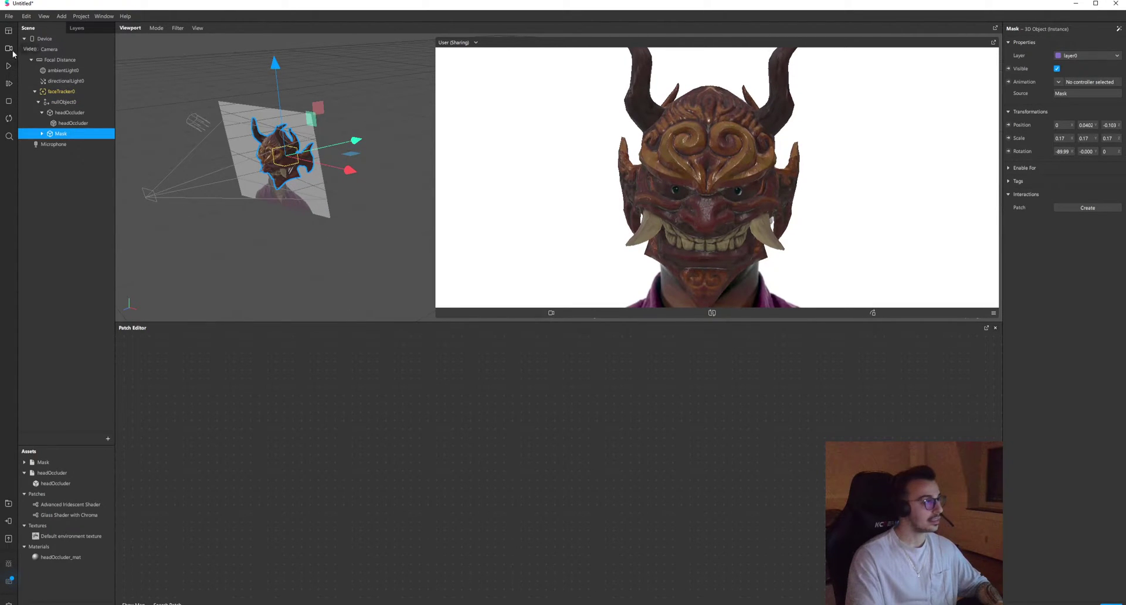
left_click(318, 299)
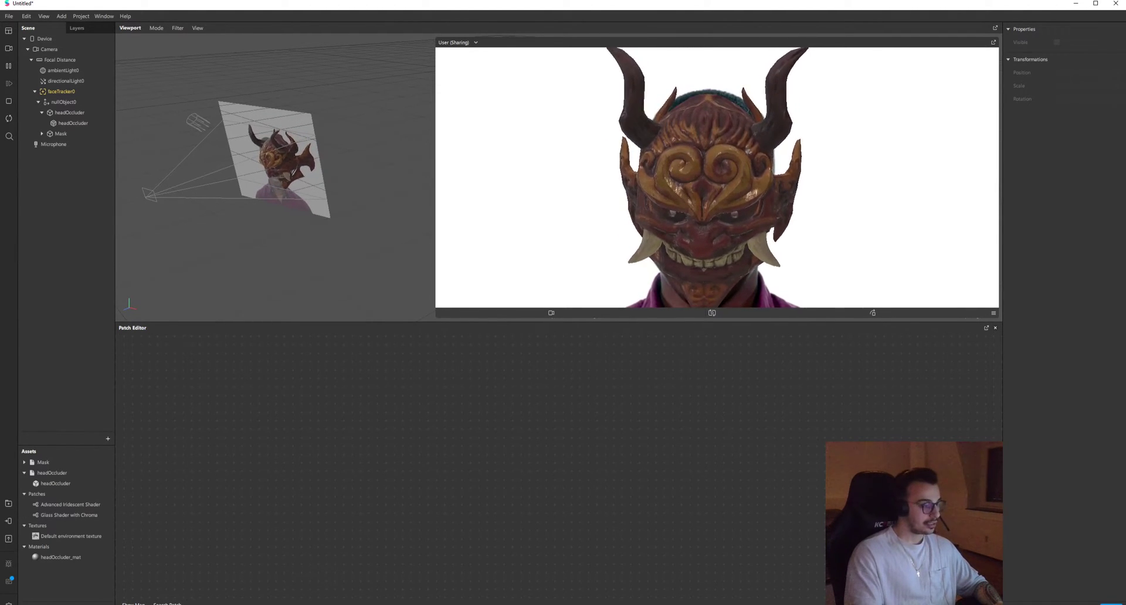
Step: Add the Glass Shader with Chroma patch to the Patch Editor
left_click_drag(76, 515, 386, 498)
left_click_drag(355, 424, 422, 414)
left_click(378, 452)
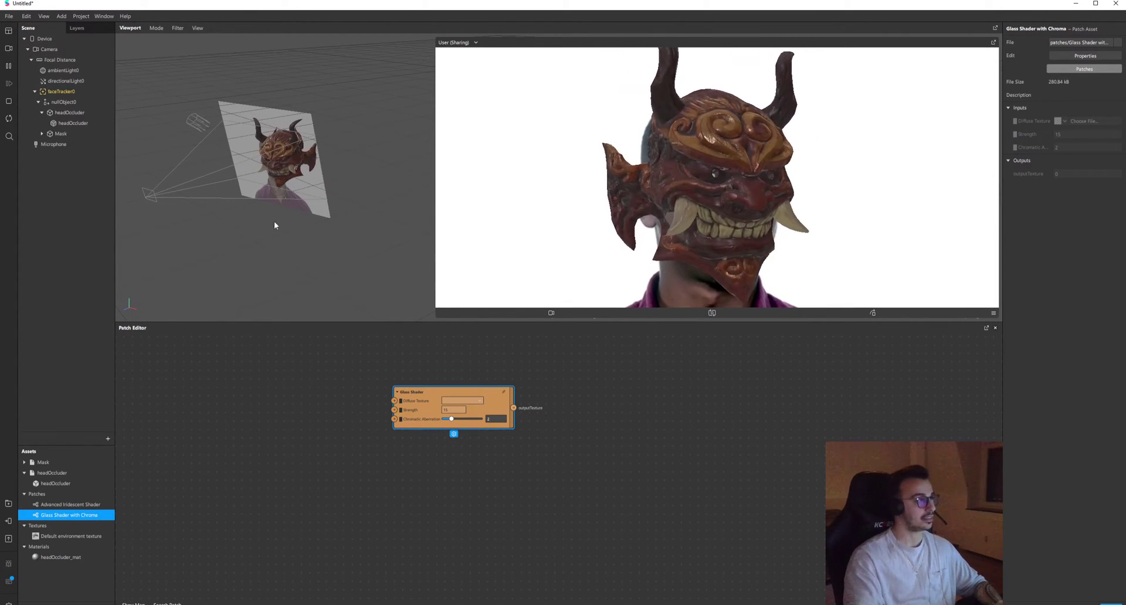
Step: Enable Camera texture extraction and add cameraTexture0 to the patch graph
left_click(72, 49)
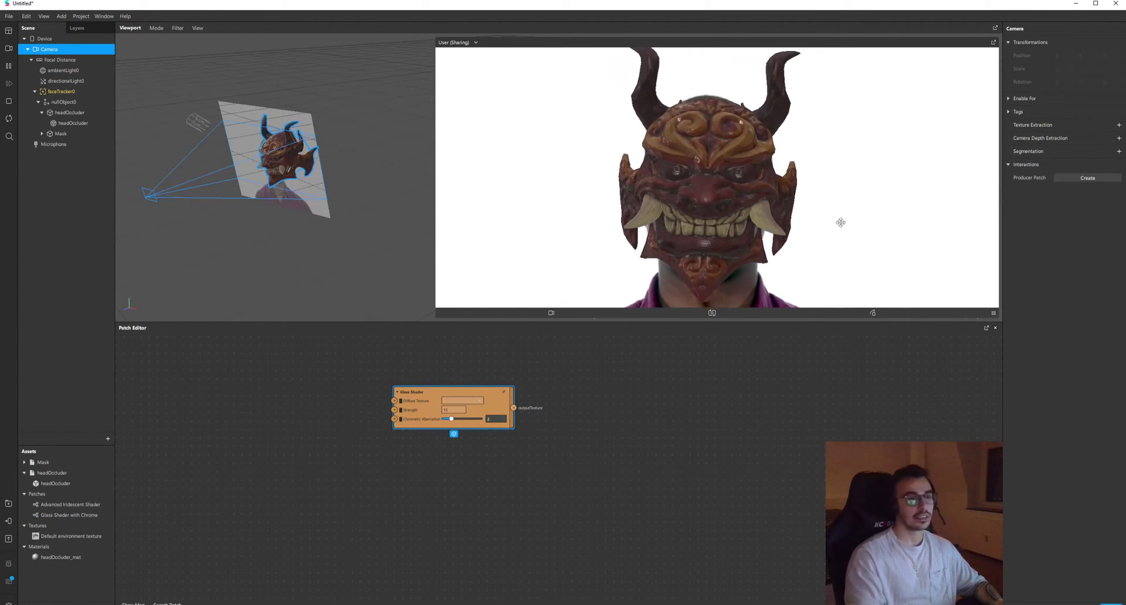
left_click(1119, 126)
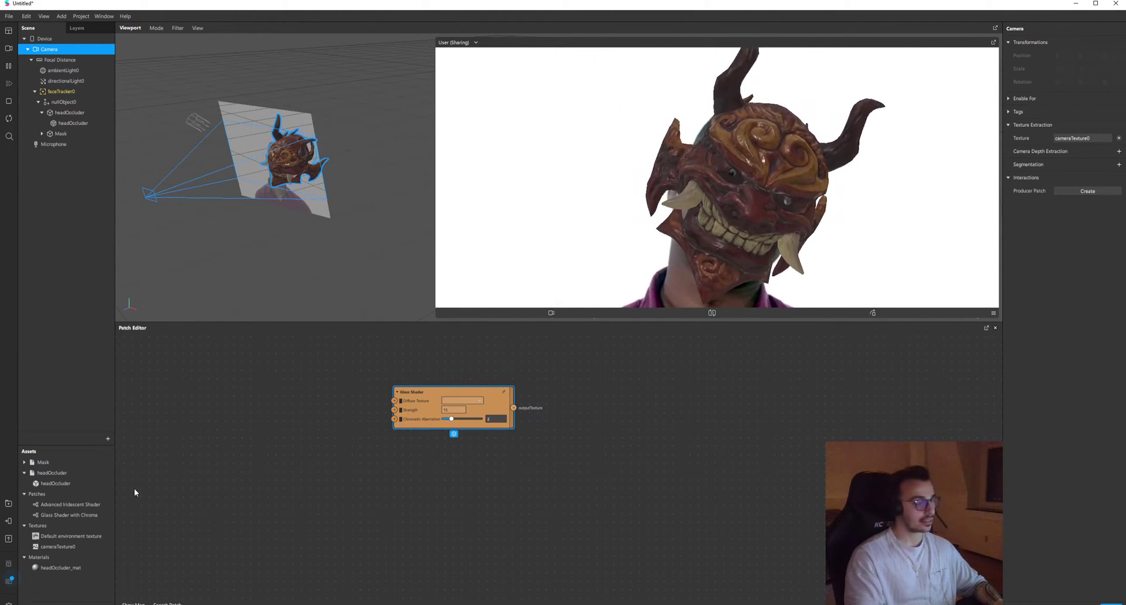
left_click_drag(50, 547, 265, 414)
left_click_drag(424, 410, 389, 435)
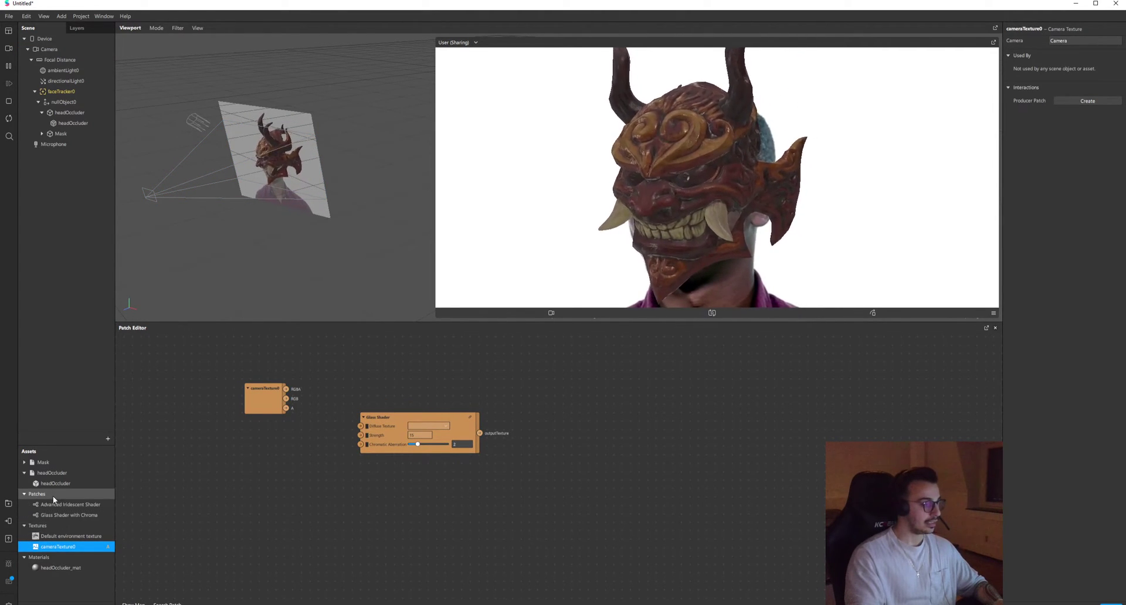
Step: Set lambert2 to the Flat shader, remove its texture, and use Alpha blending
left_click(24, 463)
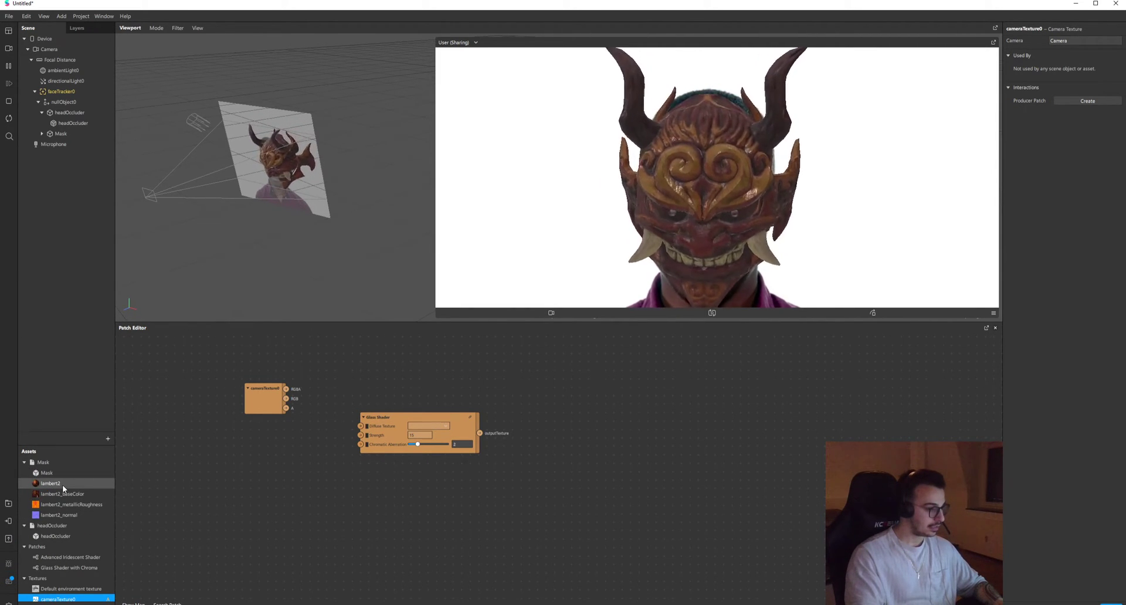
left_click(63, 485)
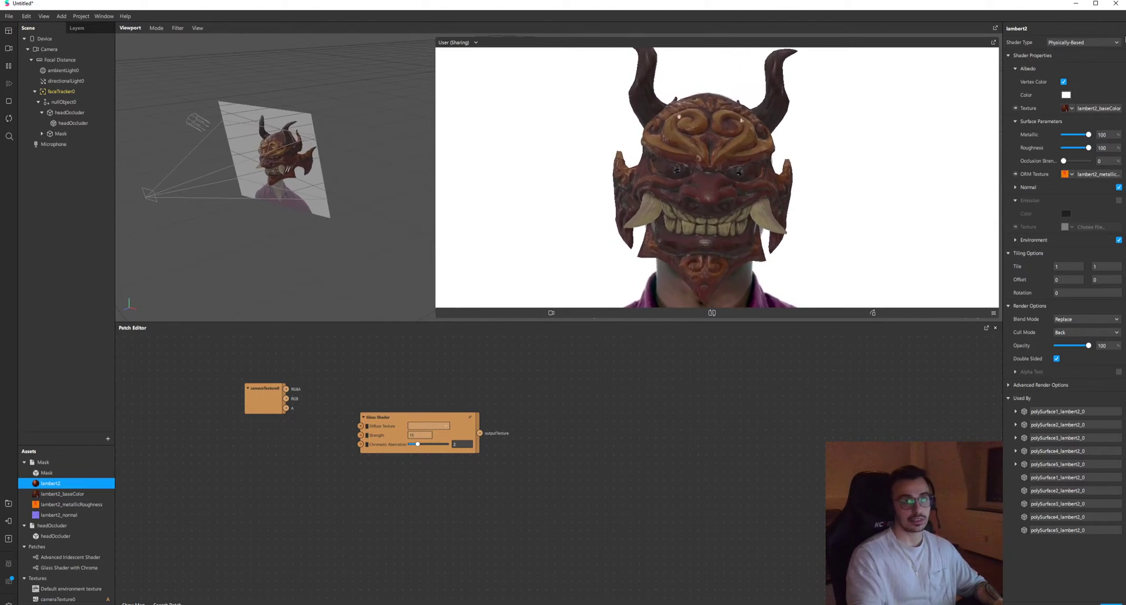
left_click(1066, 44)
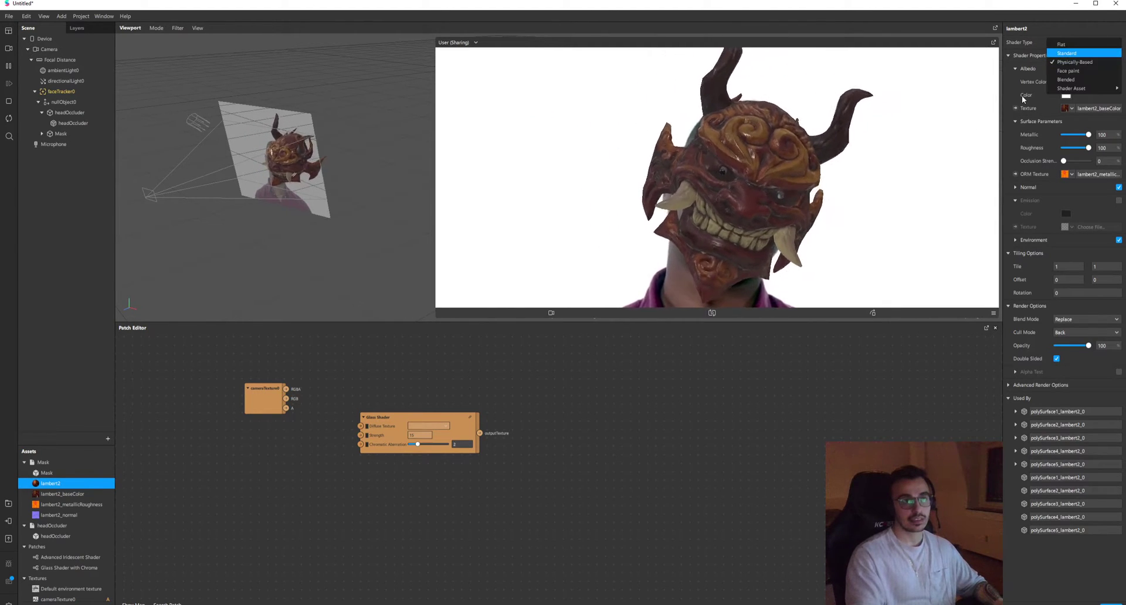
left_click(1063, 46)
left_click(1071, 97)
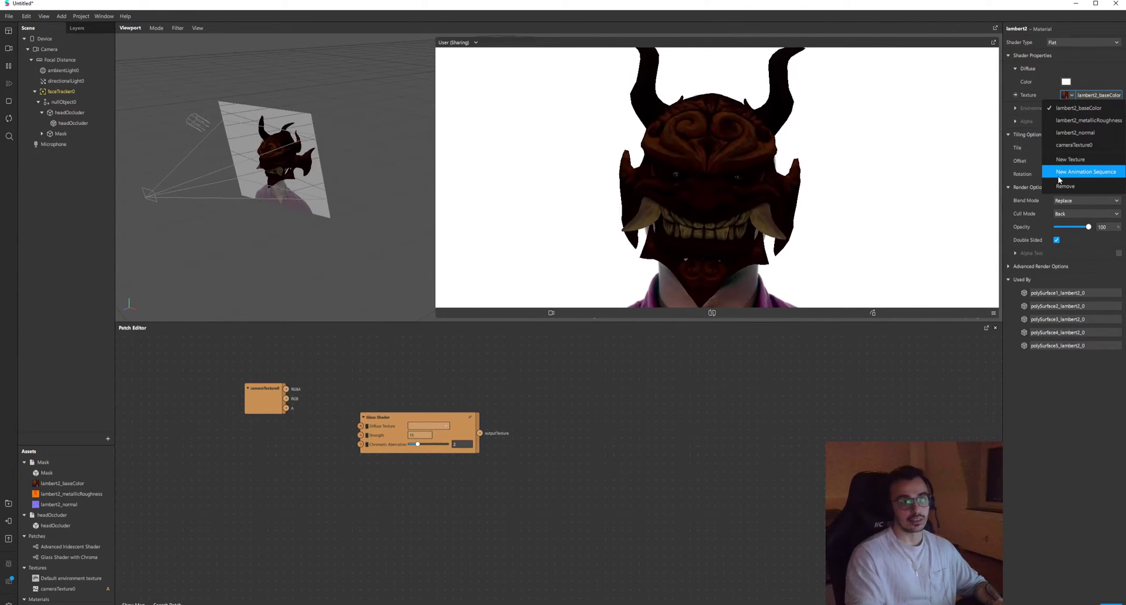
left_click(1063, 187)
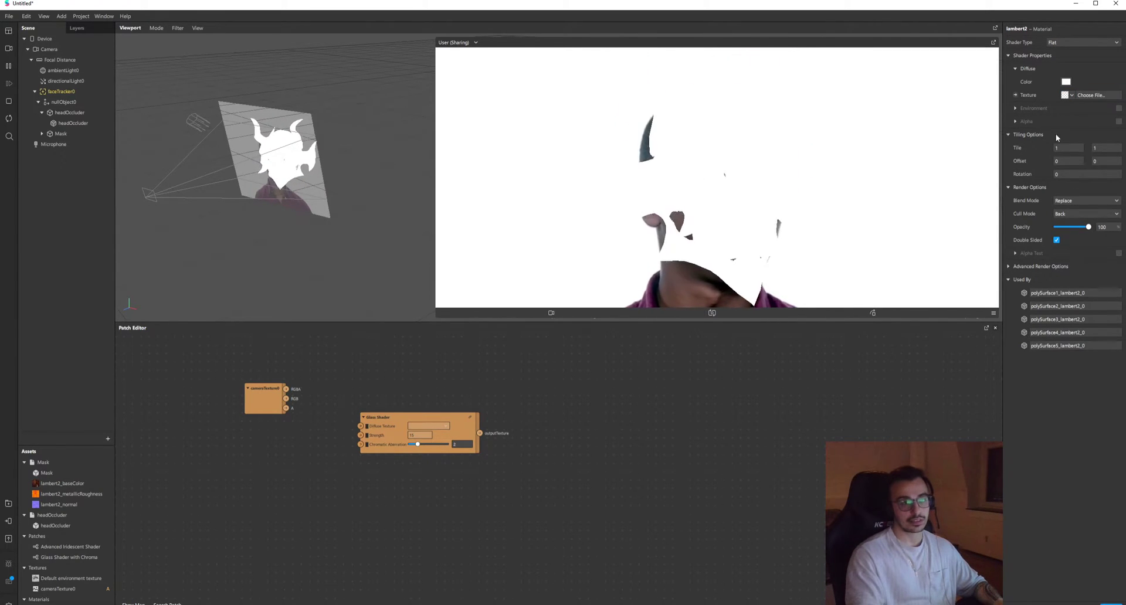
left_click(1073, 201)
left_click(1070, 227)
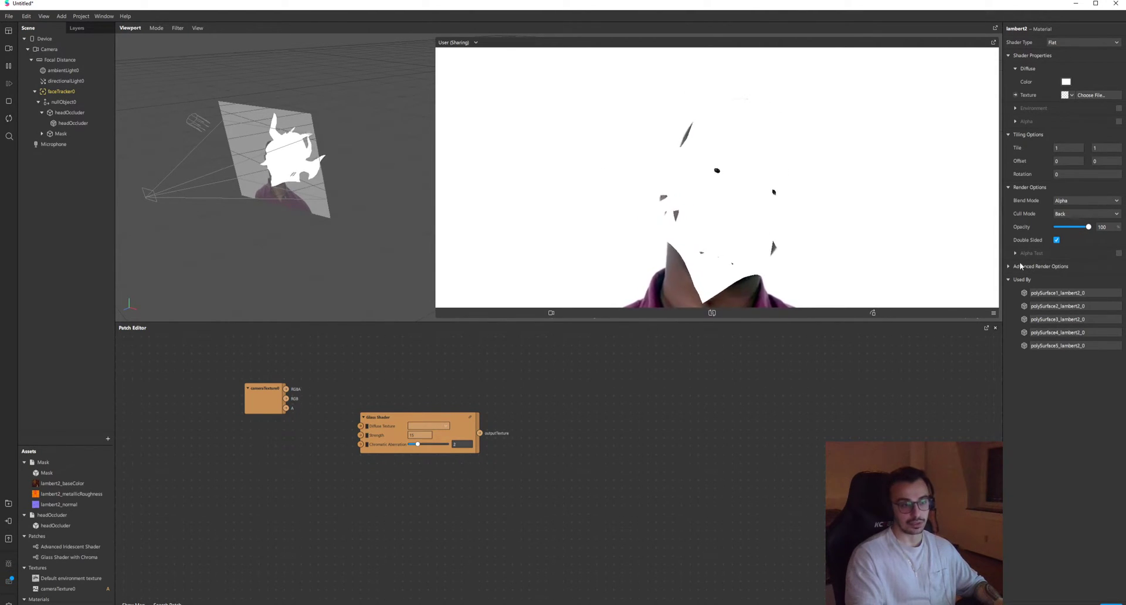
Step: Wire cameraTexture0 through the Glass Shader into lambert2's Diffuse Texture
left_click(1016, 95)
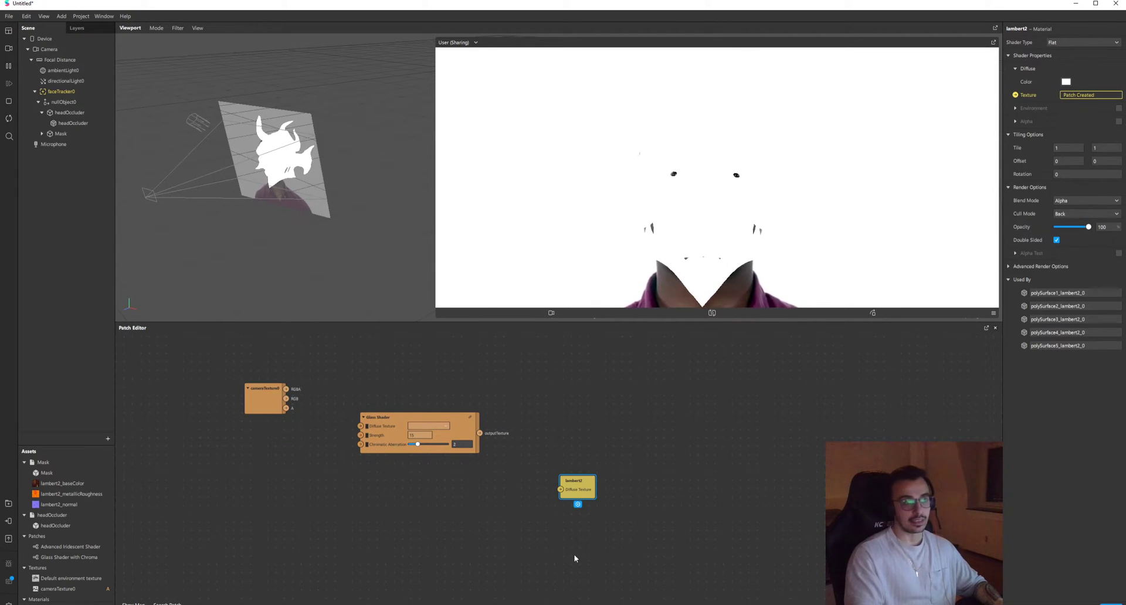
left_click_drag(570, 499, 589, 443)
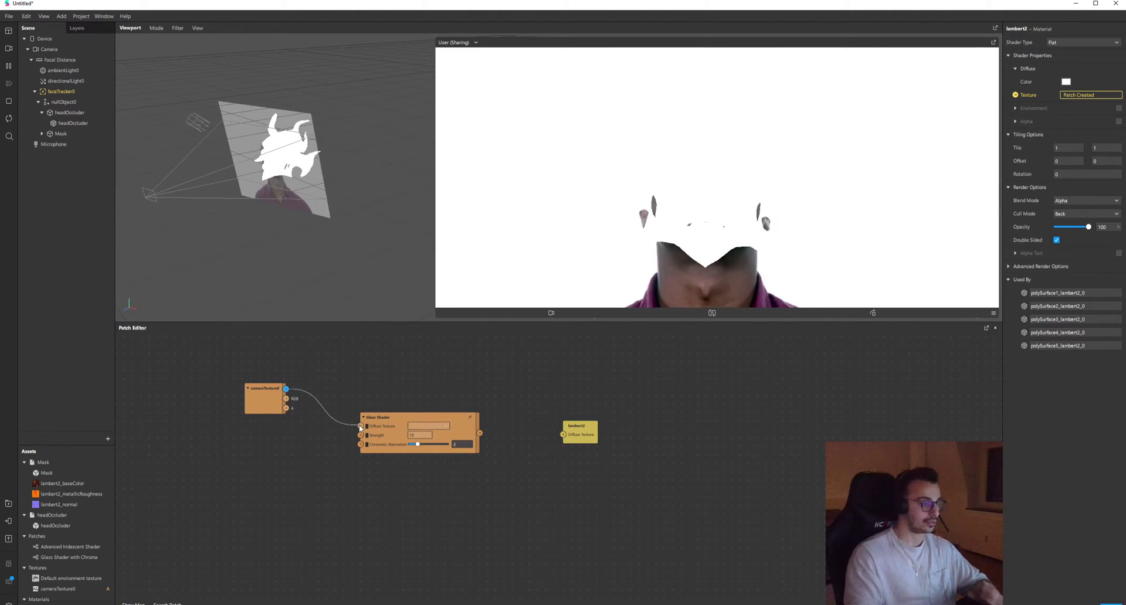
left_click_drag(360, 429, 360, 427)
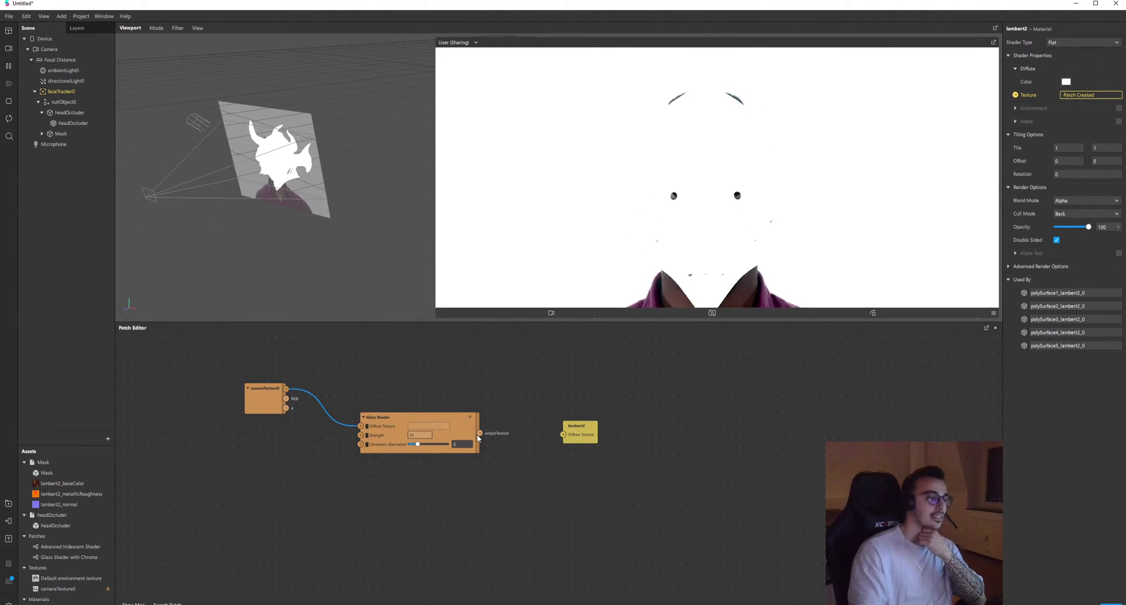
left_click_drag(562, 436, 563, 434)
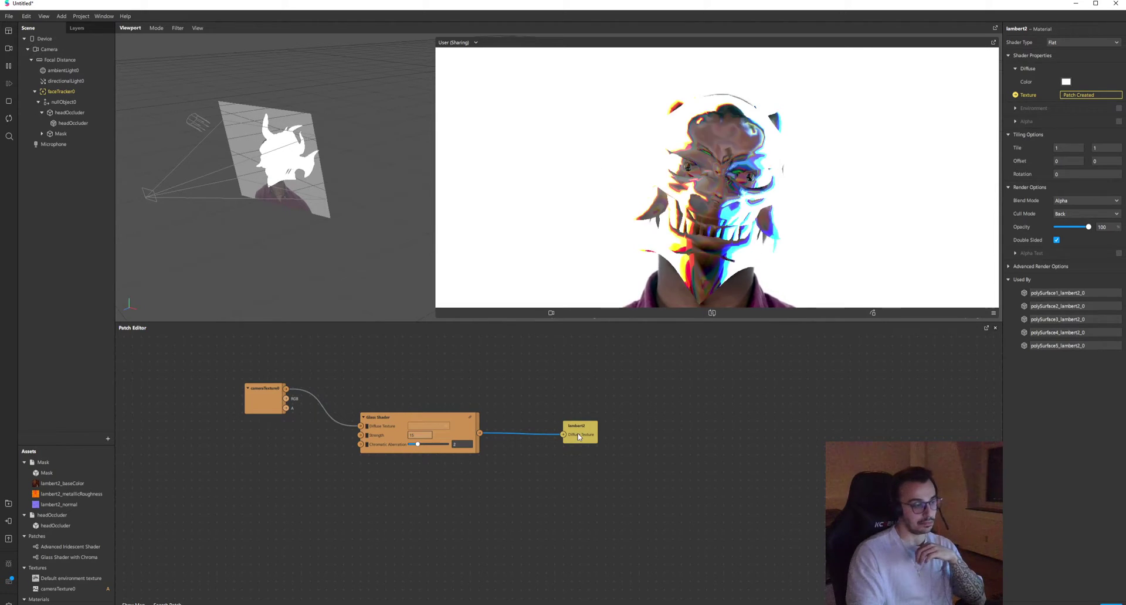
left_click(578, 435)
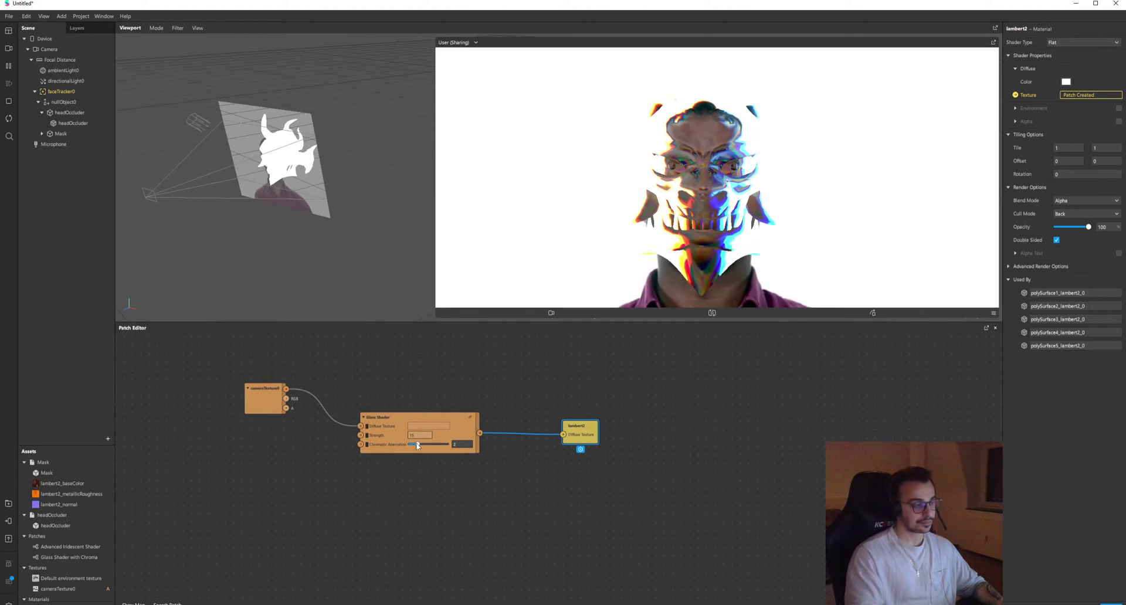
Step: Set Chromatic Aberration to about 2.17 and glass strength to 20, then tidy the nodes
left_click_drag(417, 446, 420, 447)
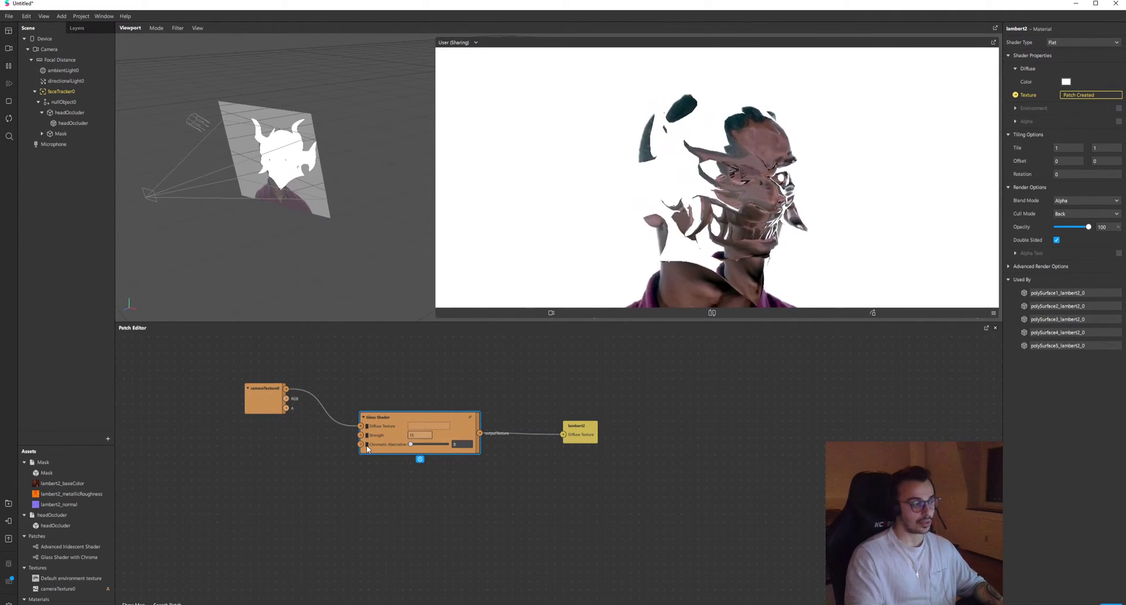
left_click(462, 444)
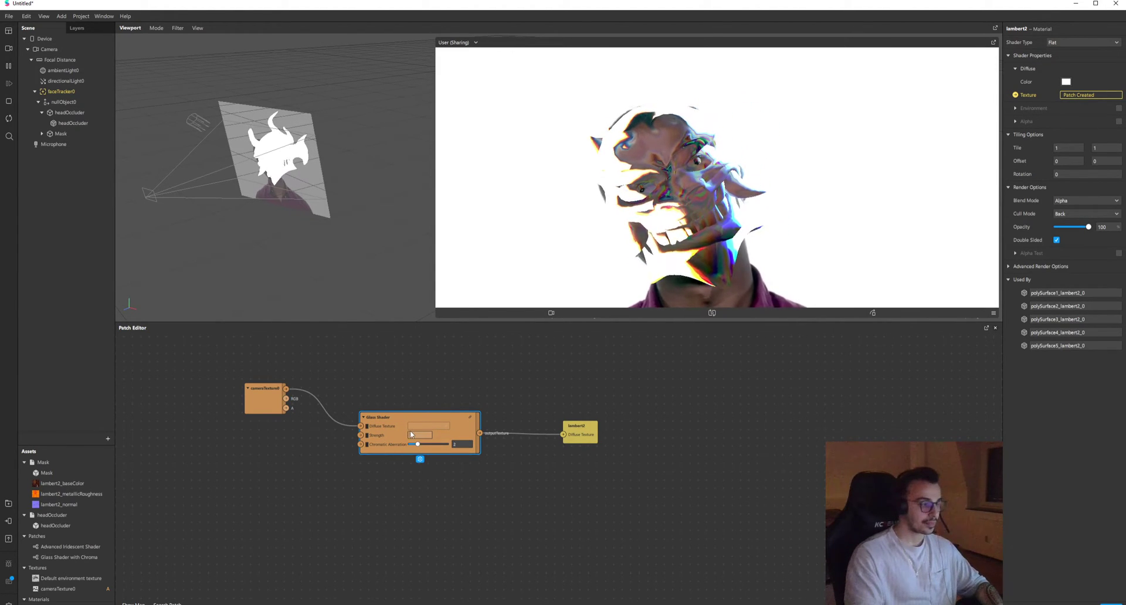
type("24")
key("Return")
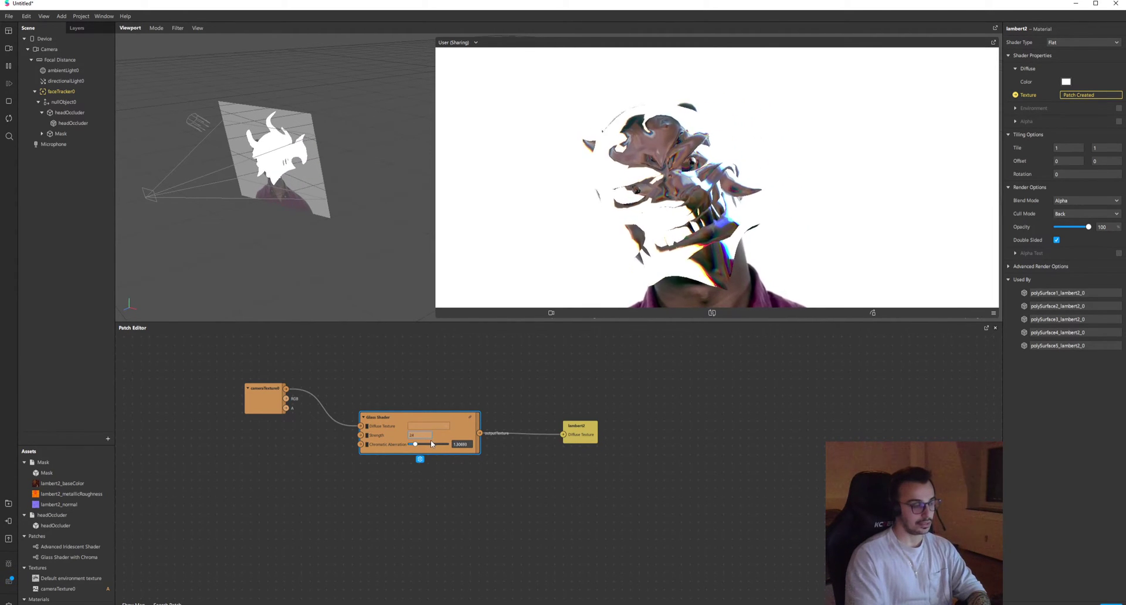
left_click(430, 436)
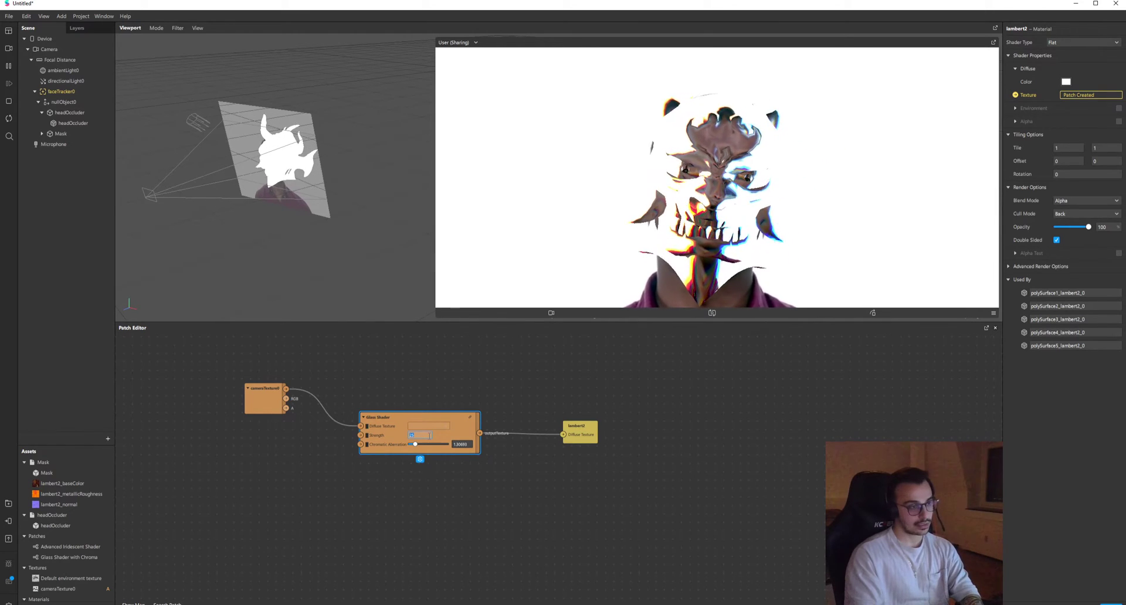
key("Return")
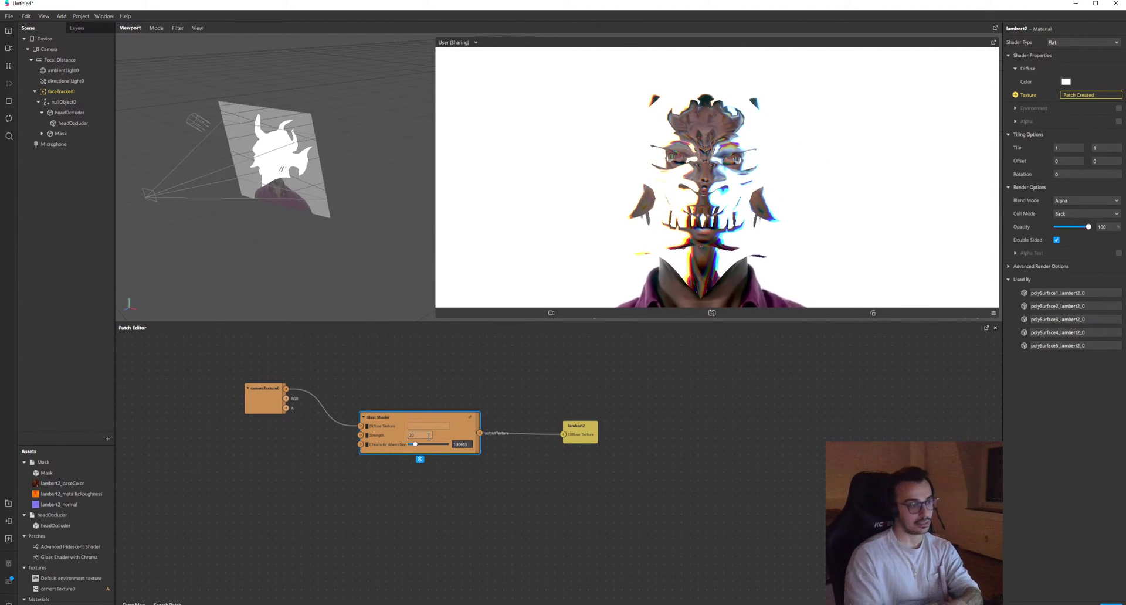
left_click_drag(395, 435, 397, 409)
left_click_drag(576, 428, 592, 394)
Step: Place an Advanced Iridescent Shader patch below the Glass Shader node
left_click(569, 499)
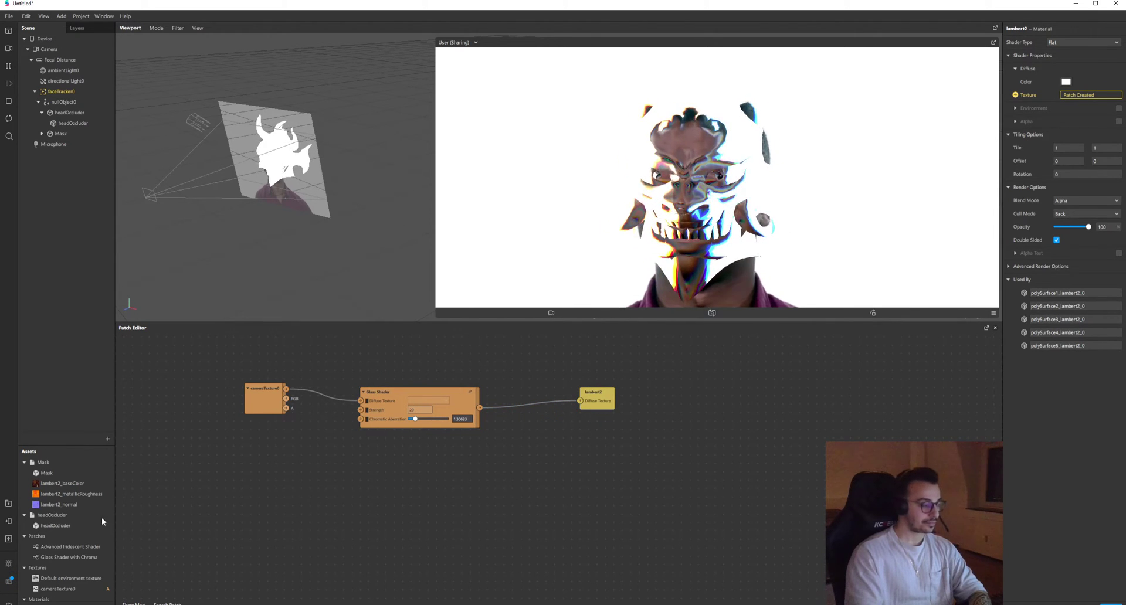
scroll(68, 527, "down", 2)
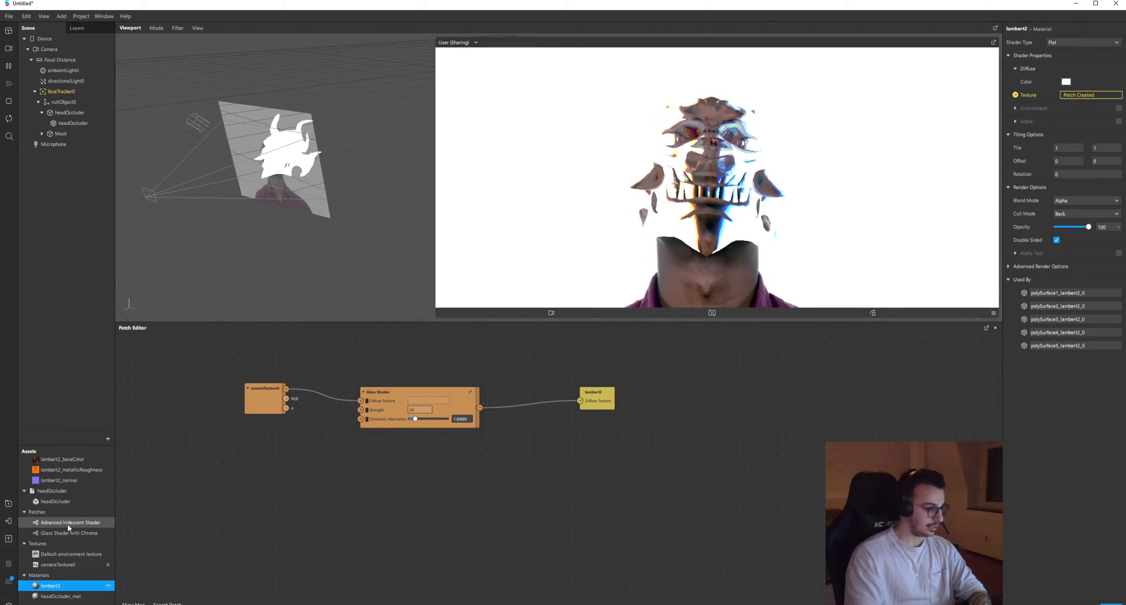
left_click_drag(68, 524, 289, 511)
mouse_move(392, 516)
left_mouse_down()
mouse_move(399, 555)
mouse_move(393, 512)
left_mouse_up()
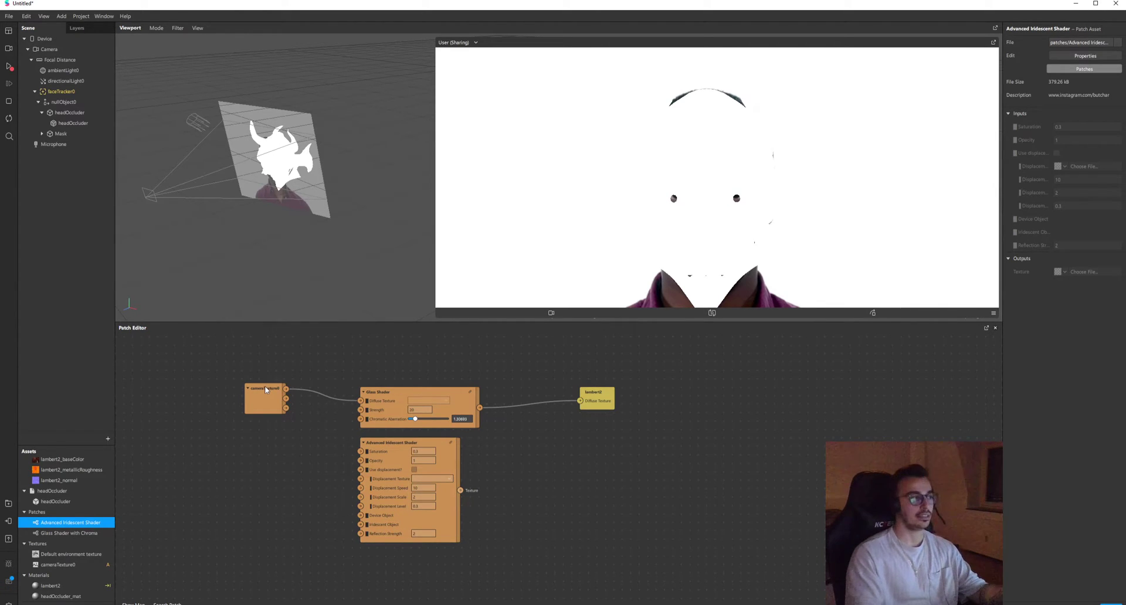
Step: Create a Device patch and connect it to the iridescent shader's Device Object input
left_click(62, 38)
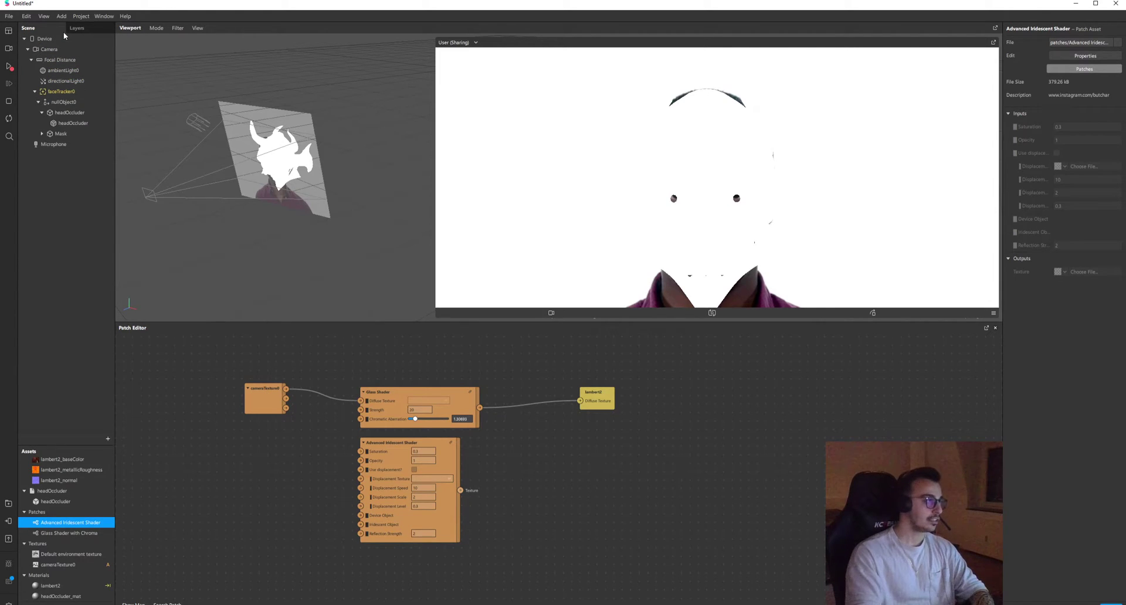
left_click(1091, 291)
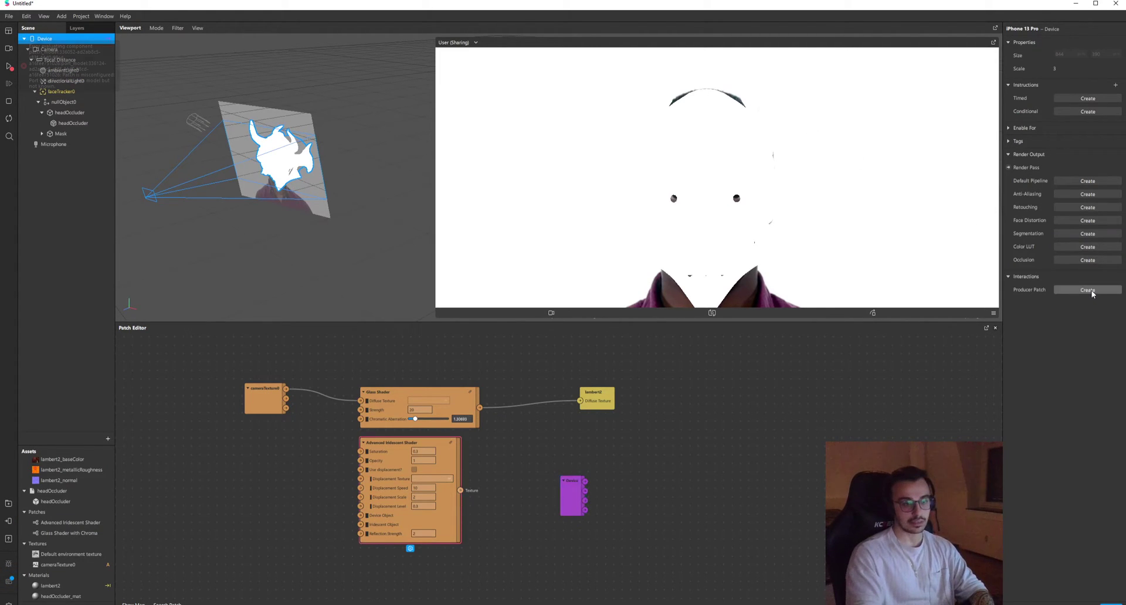
left_click_drag(580, 500, 361, 516)
left_click(280, 501)
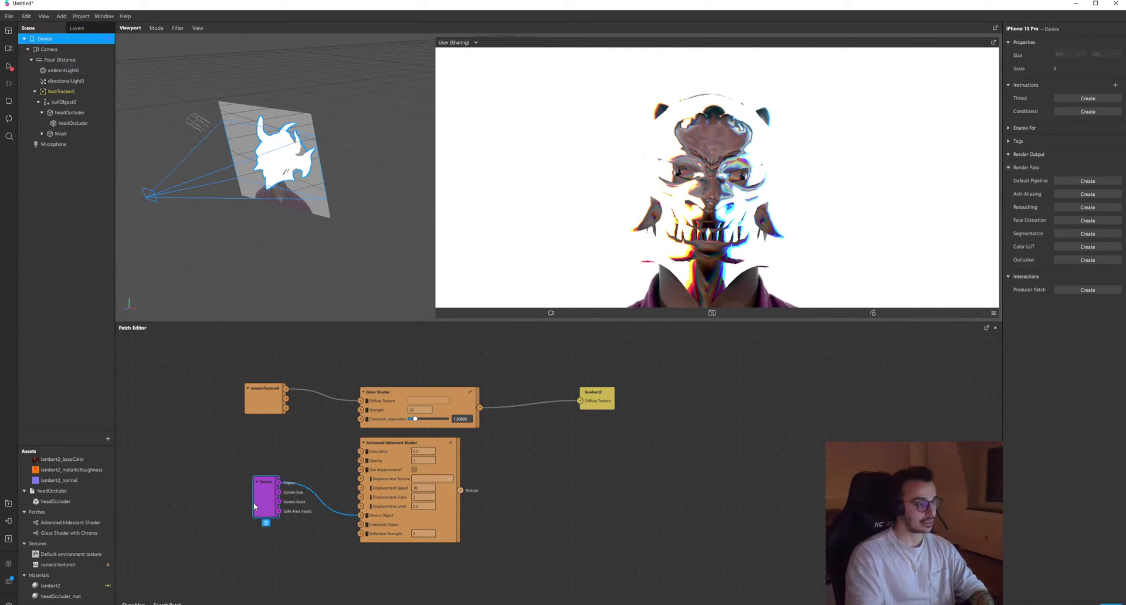
Step: Create a Mask producer patch and place it below the Device patch
left_click(76, 134)
left_click(1082, 208)
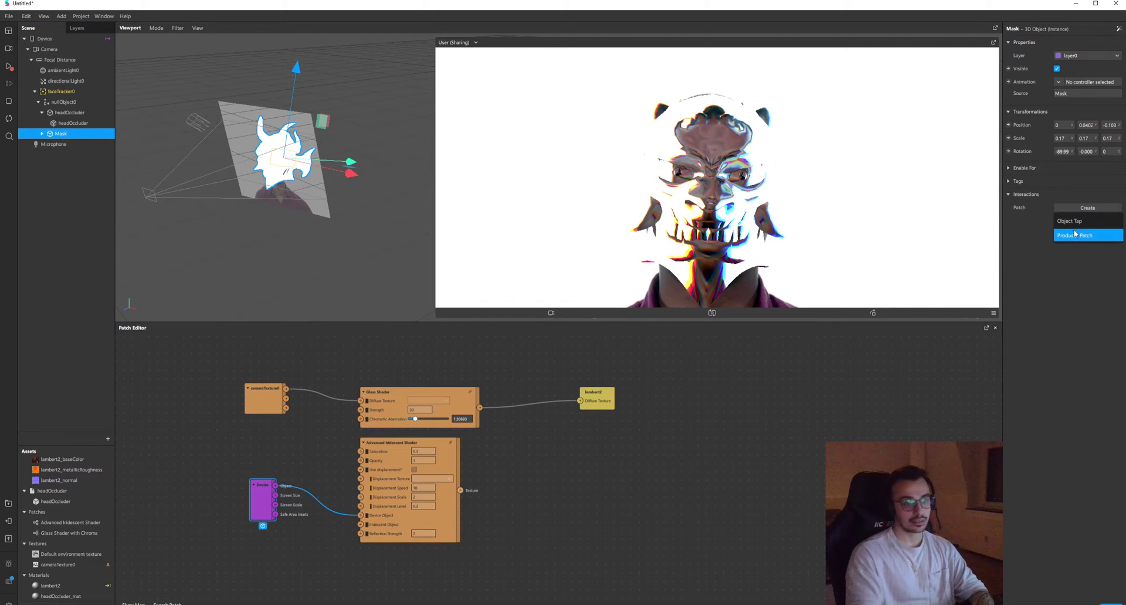
left_click(1076, 235)
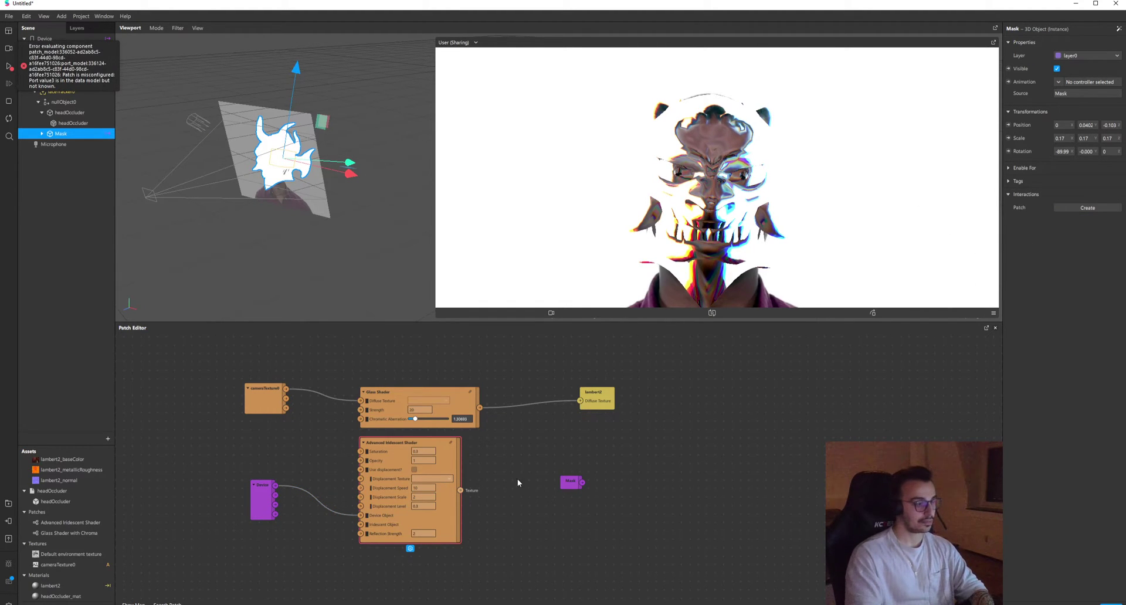
left_click_drag(567, 487, 360, 524)
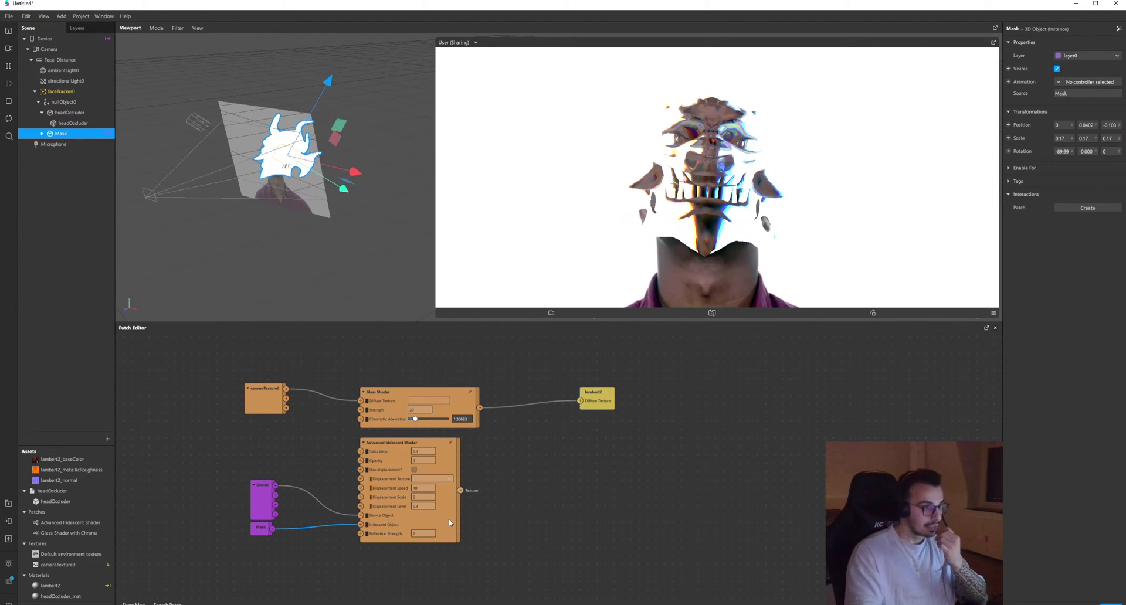
left_click_drag(386, 514, 383, 522)
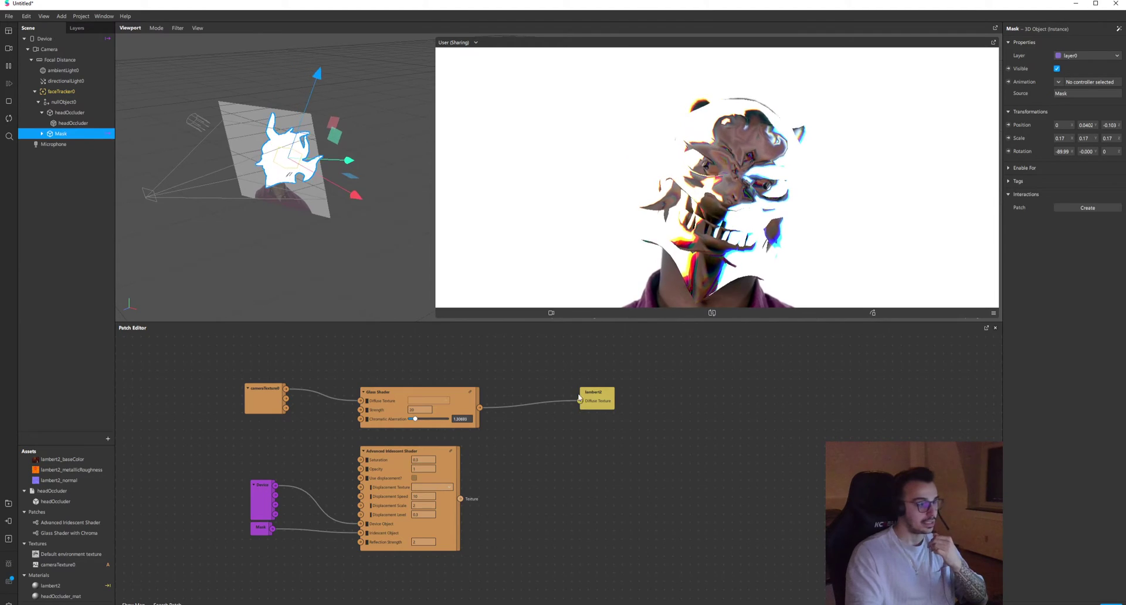
Step: Connect the iridescent shader's Texture output to lambert2's Diffuse Texture
left_click_drag(594, 409, 604, 464)
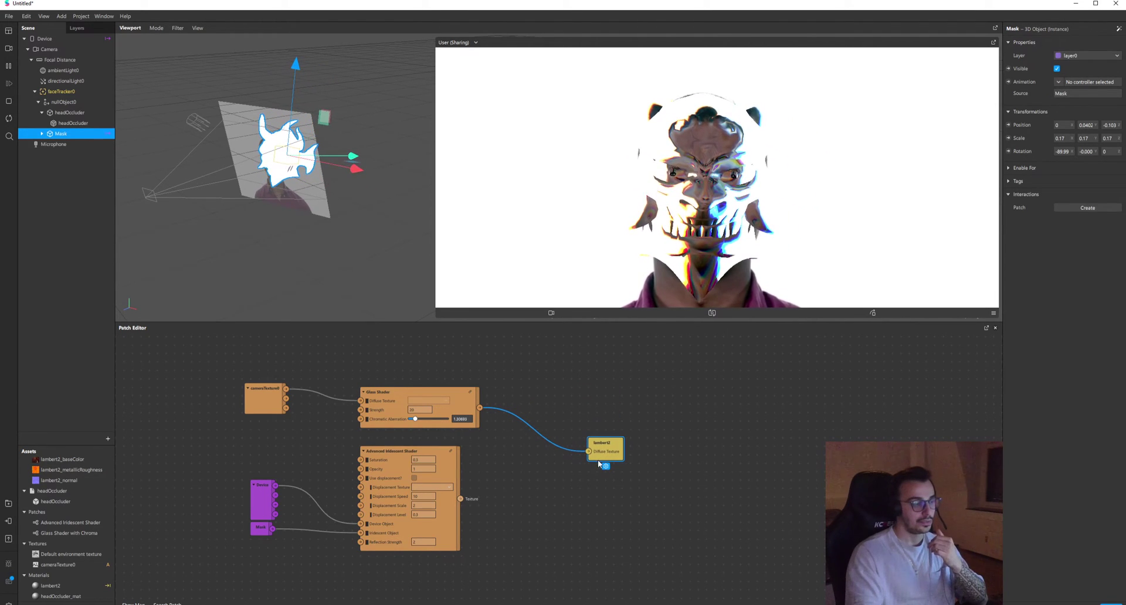
left_click_drag(463, 499, 545, 481)
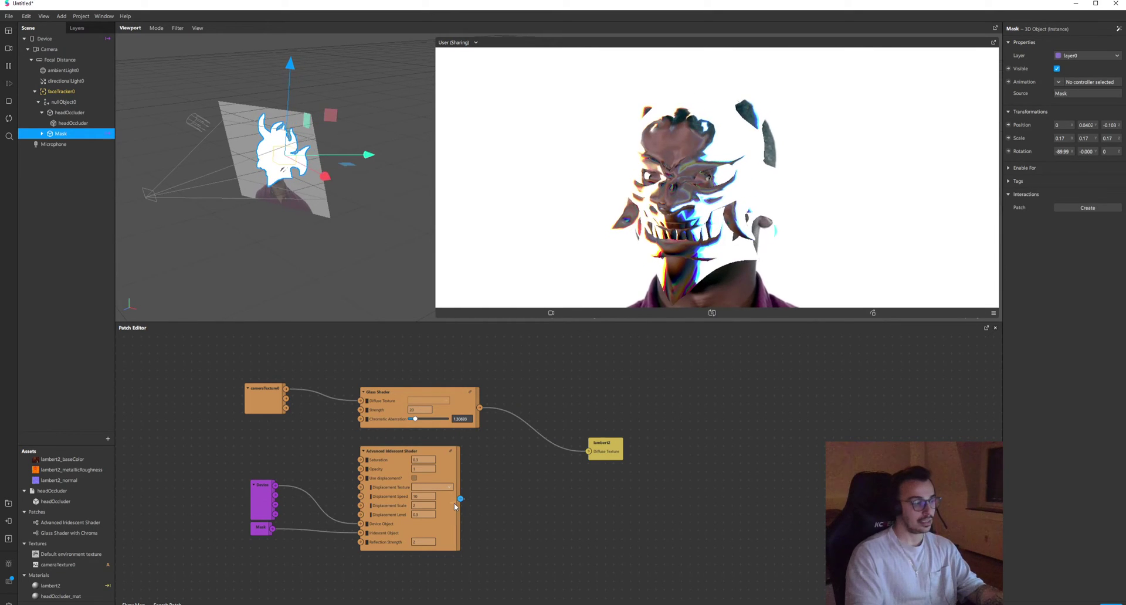
left_click(462, 499)
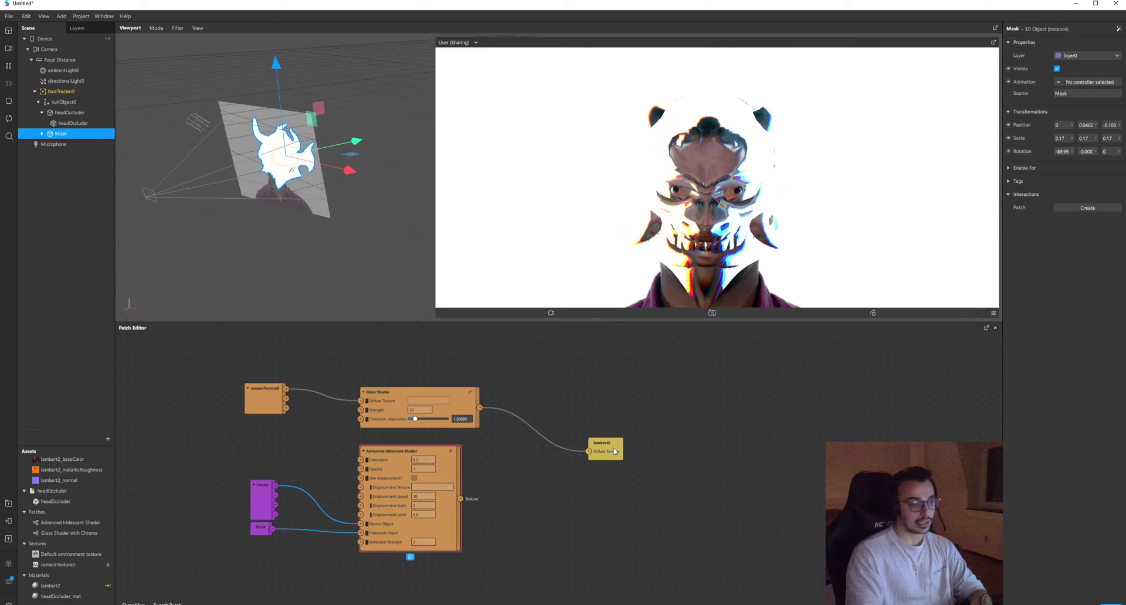
left_click_drag(460, 499, 588, 451)
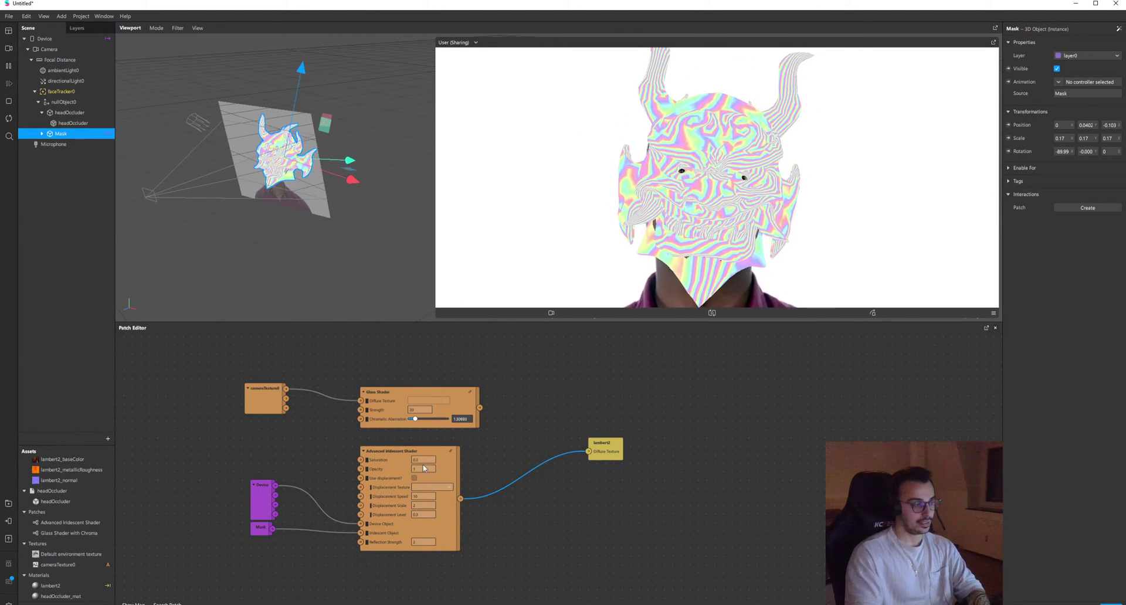
Step: Set the iridescent shader's Reflection Strength to 0.2 and Saturation to 0.5
left_click(425, 542)
type("0.2")
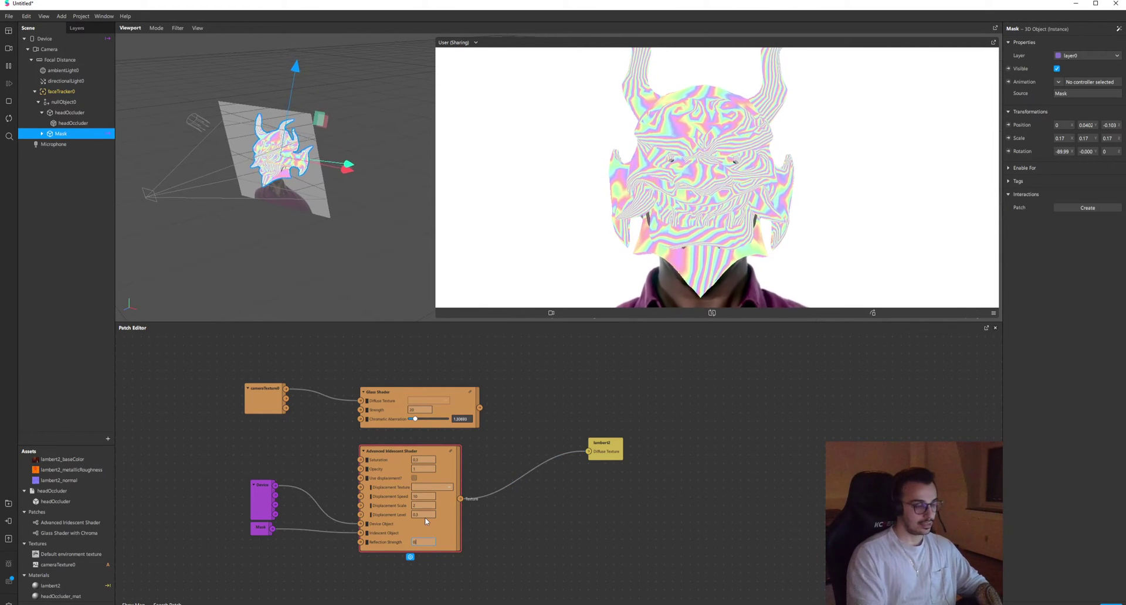
key("Return")
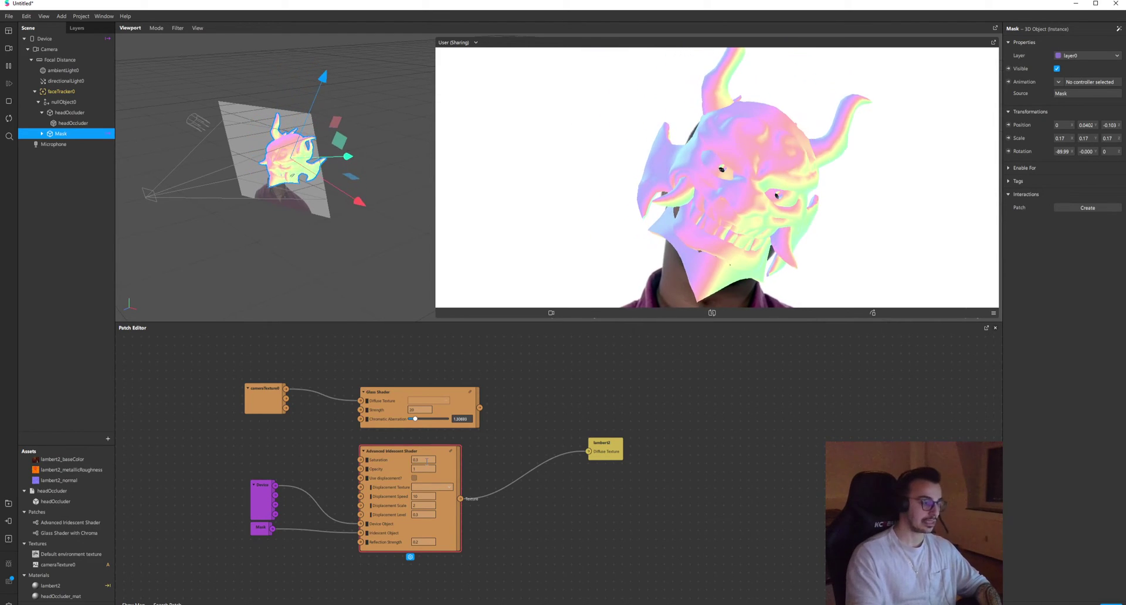
left_click_drag(427, 461, 425, 461)
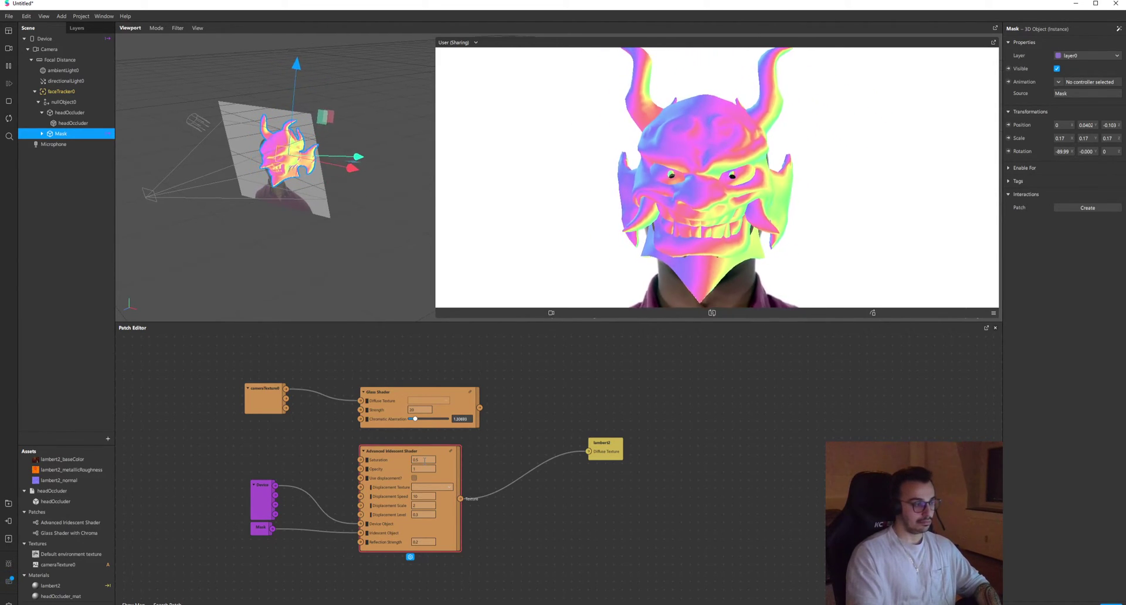
left_click(425, 461)
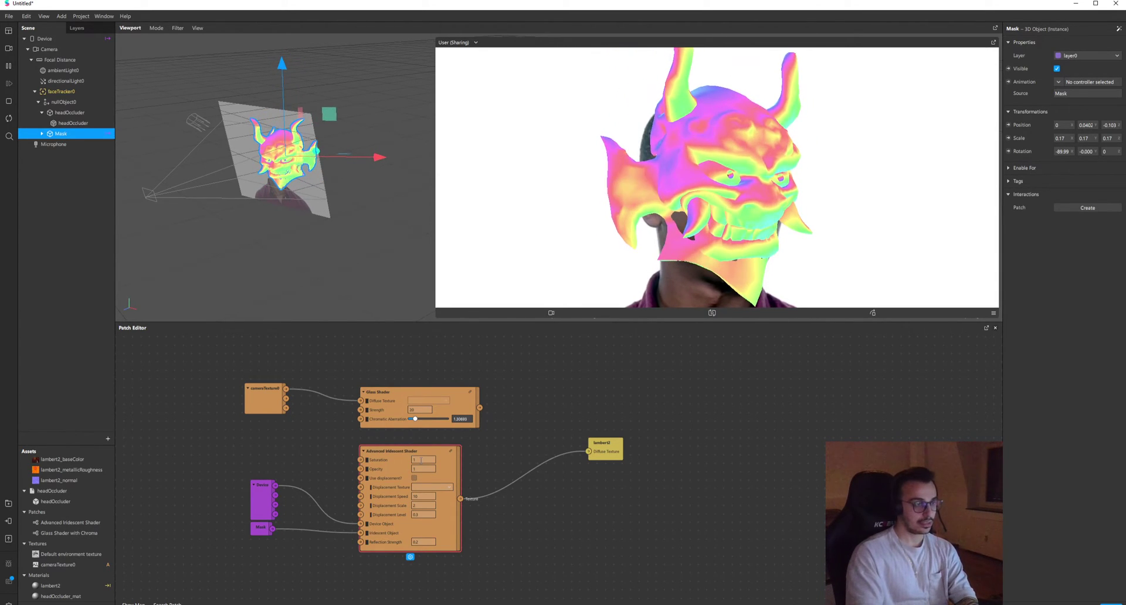
type("1")
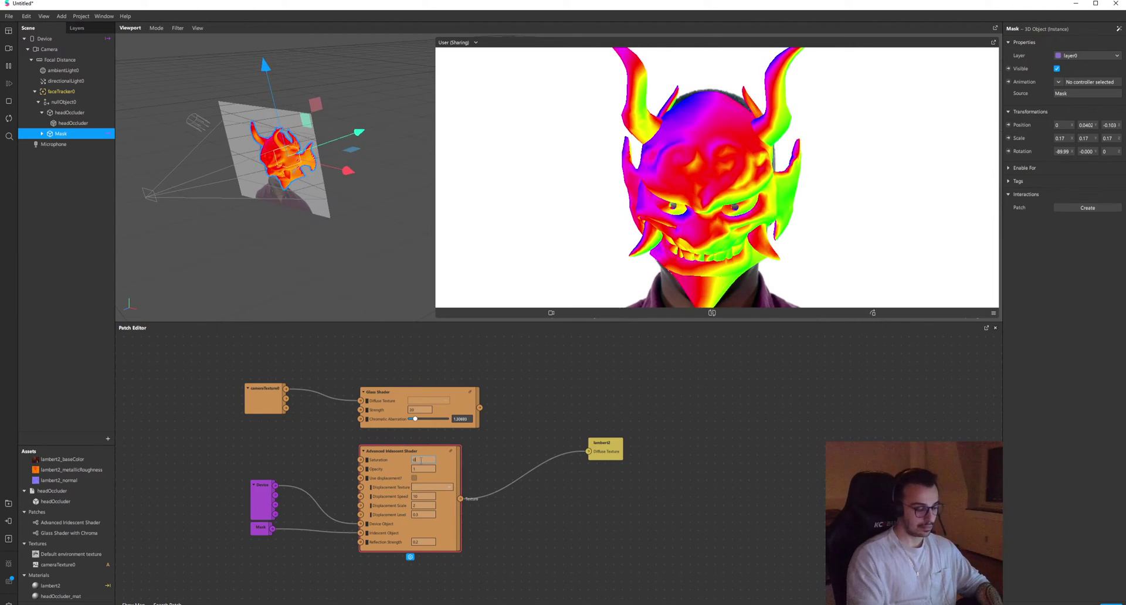
key("BackSpace")
type("0.5")
key("Return")
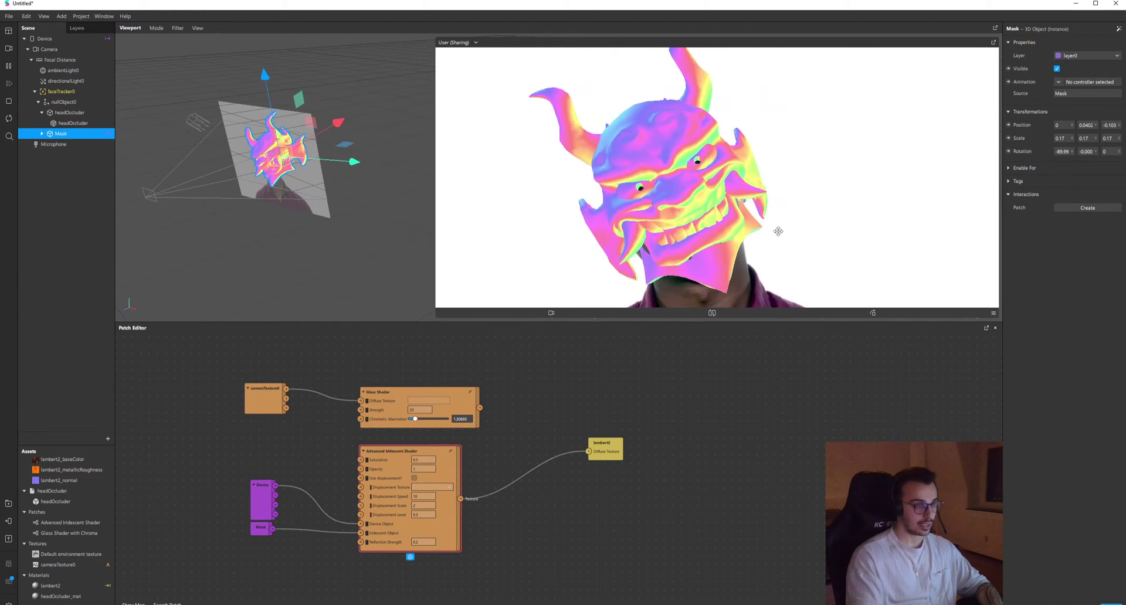
Step: Reconnect the Glass Shader output to lambert2's Diffuse Texture
left_click(430, 542)
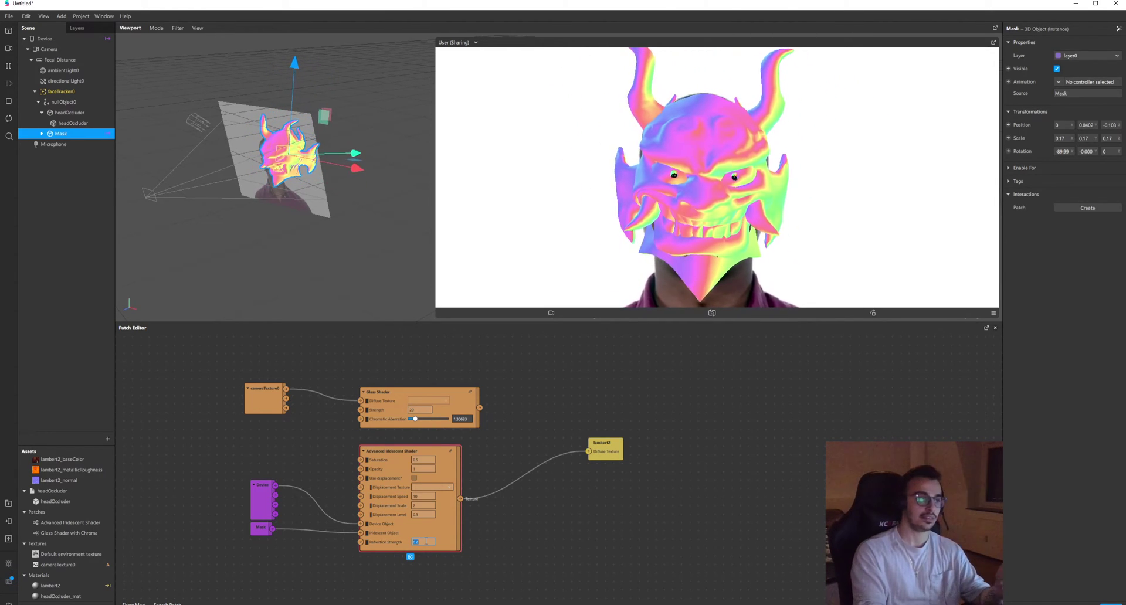
left_click(508, 536)
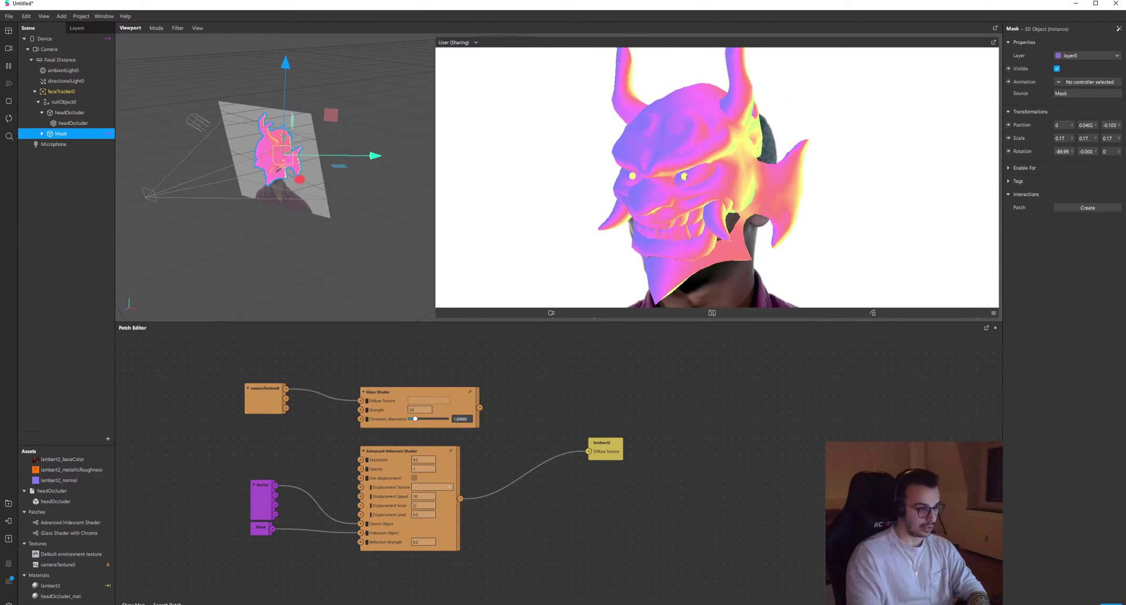
left_click_drag(480, 407, 609, 414)
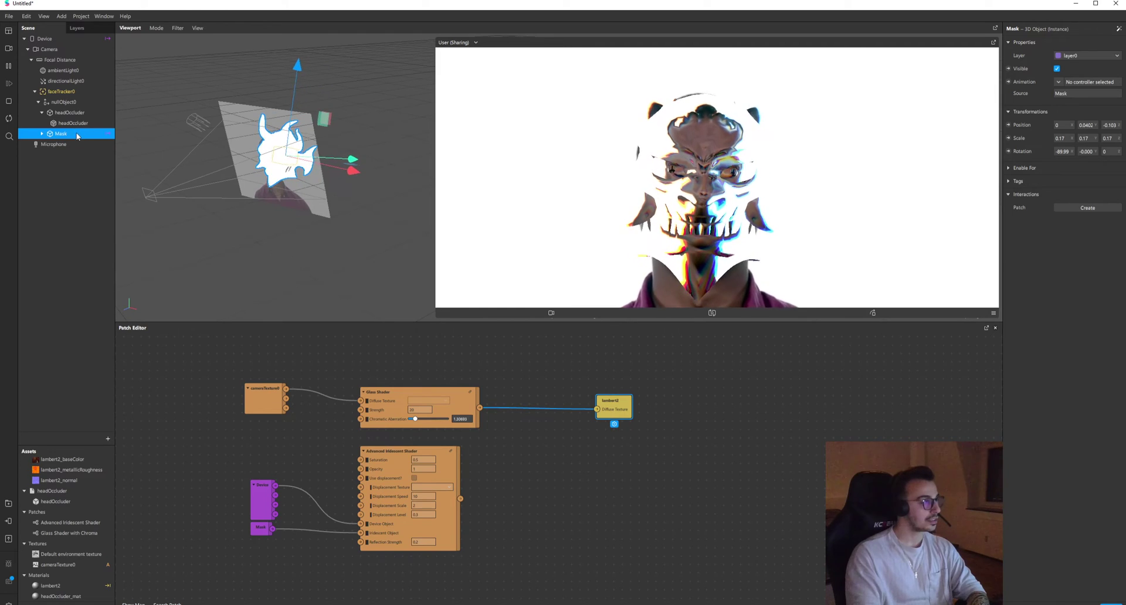
Step: Enable lambert2's Environment texture and wire the iridescent shader output into it
left_click(71, 587)
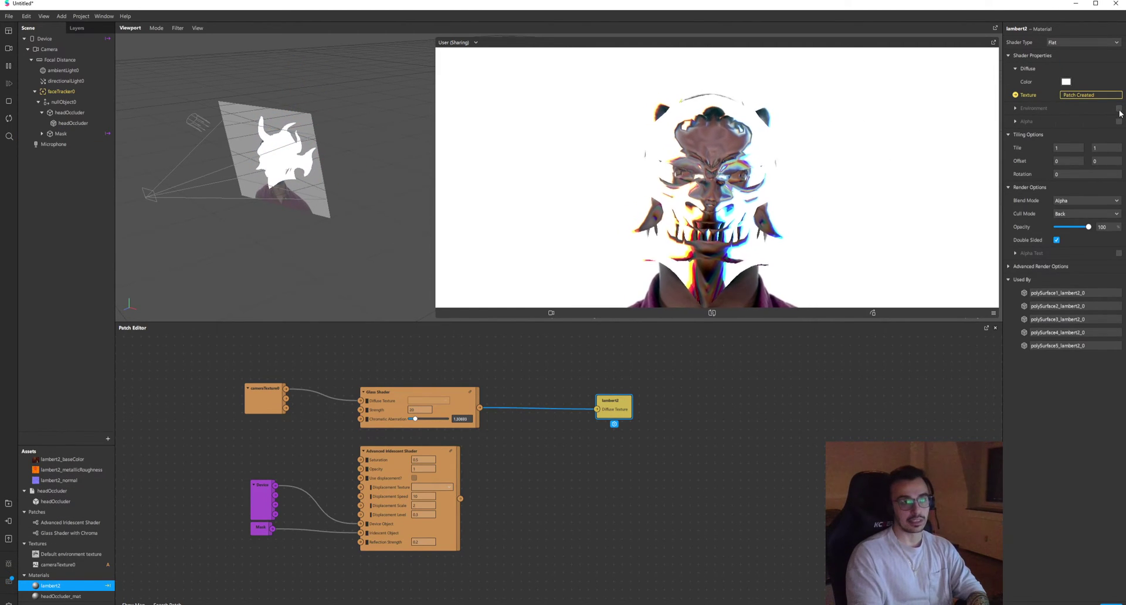
left_click(1119, 109)
left_click(1016, 134)
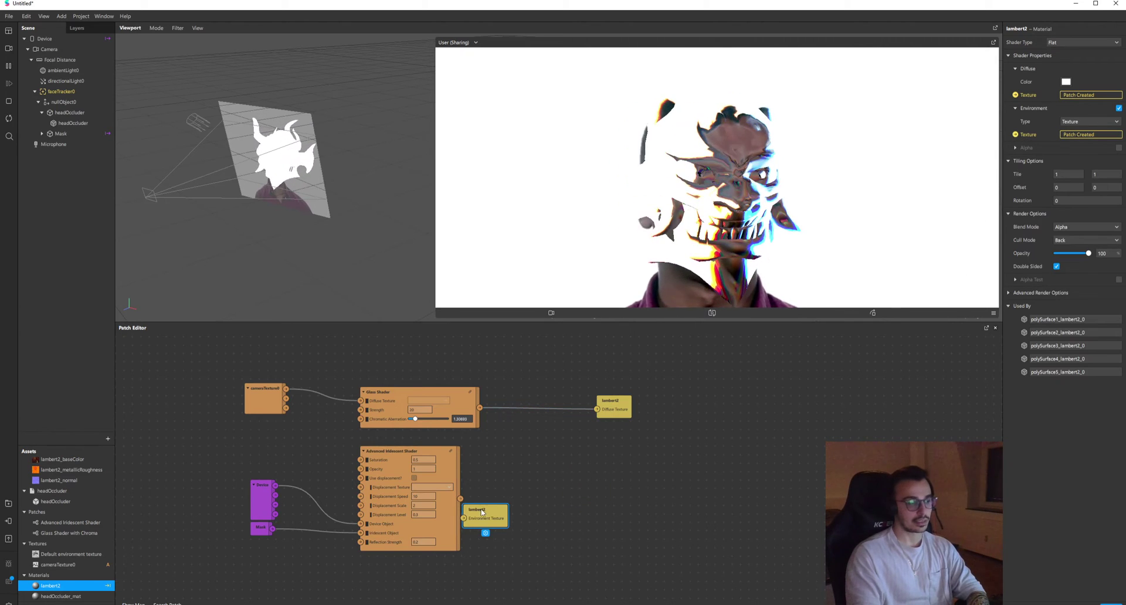
left_click_drag(484, 514, 620, 481)
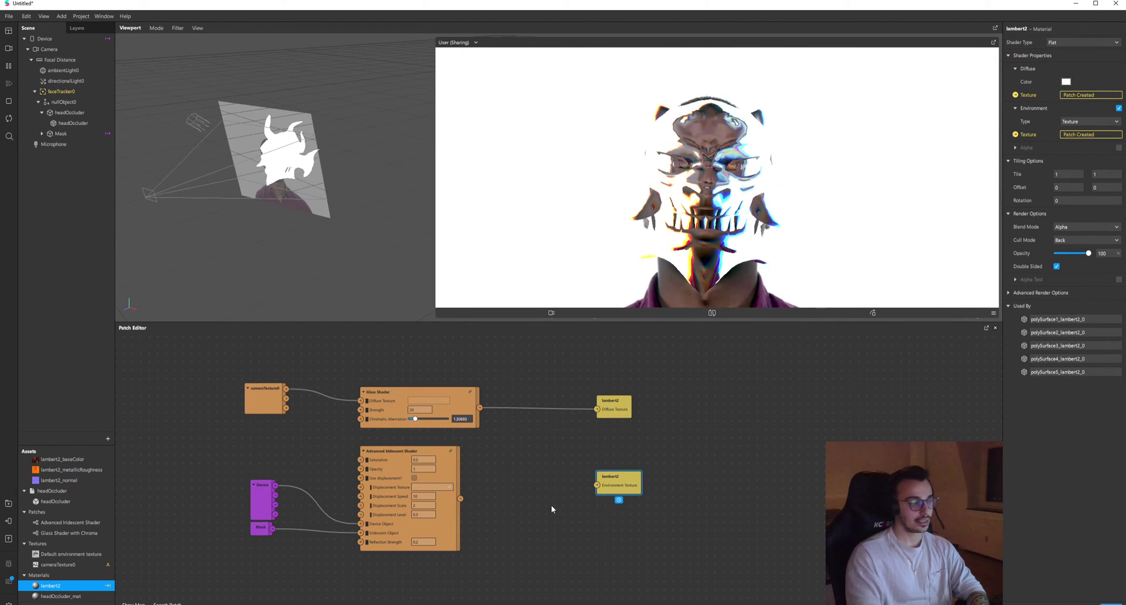
left_click_drag(460, 498, 631, 506)
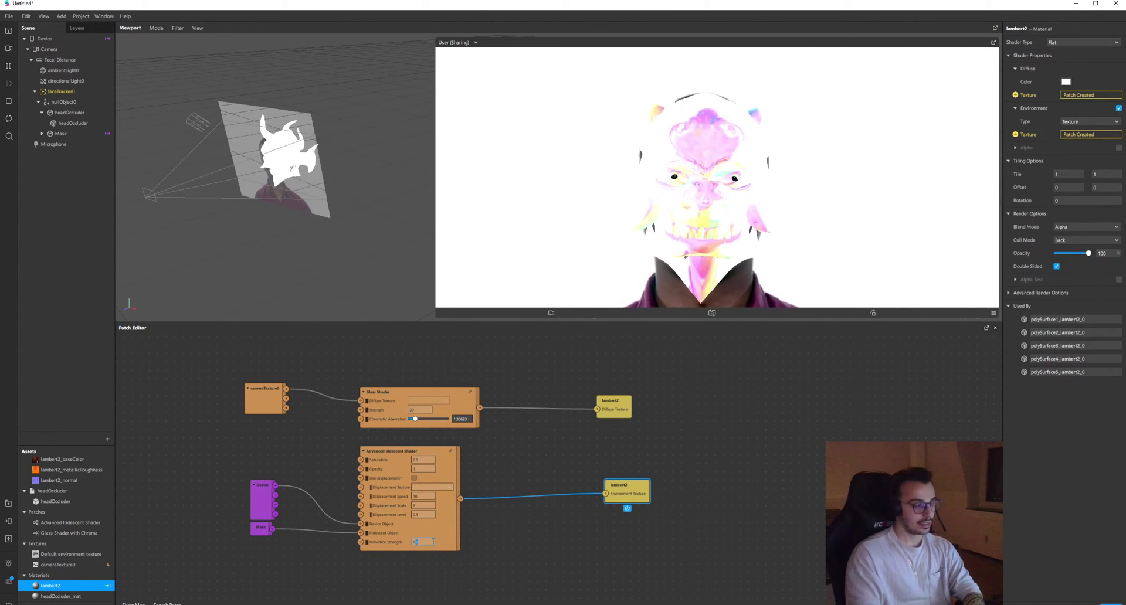
Step: Keep Reflection Strength at 0.2 and set the iridescent Saturation to 0.8
left_click(418, 460)
type("0.8")
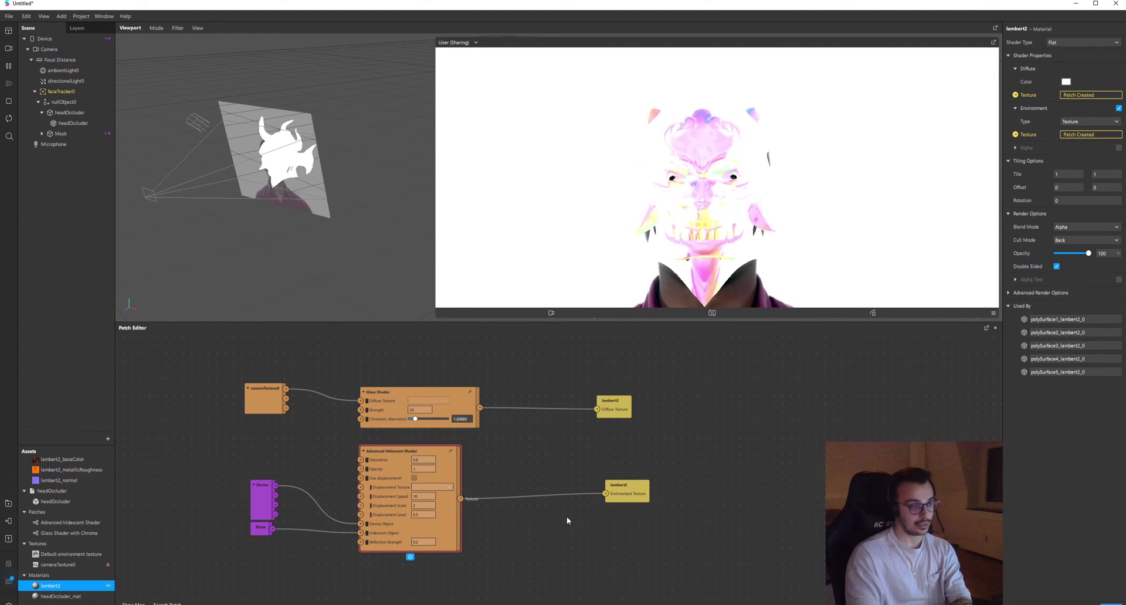
left_click(567, 517)
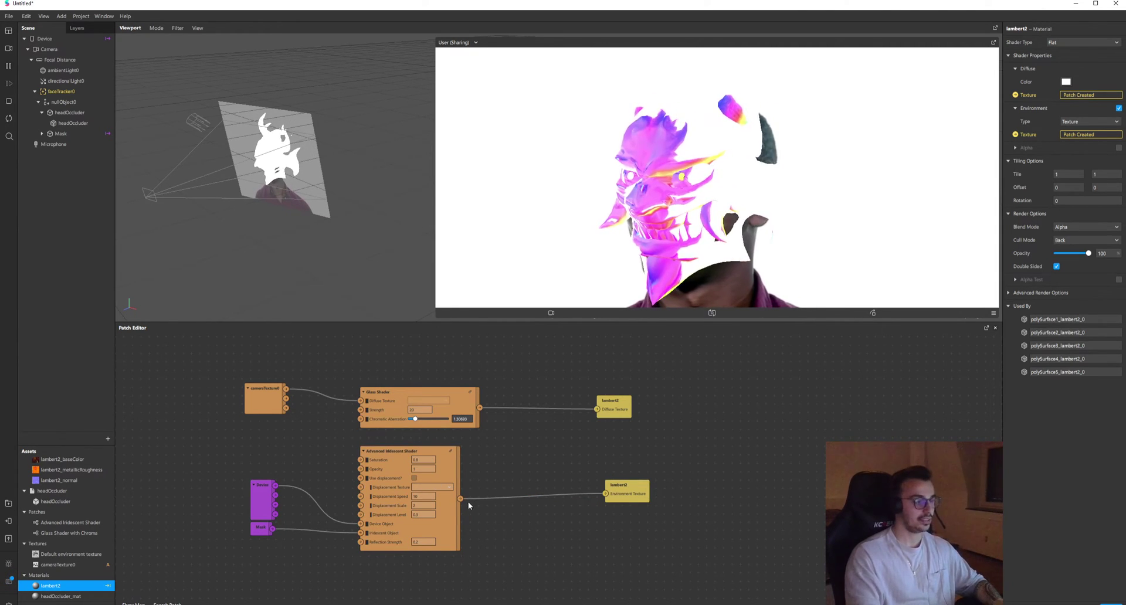
Step: Insert a 0.25 Multiply patch between the iridescent shader and lambert2's Environment Texture
left_click_drag(461, 499, 519, 532)
type("multiply")
key("Return")
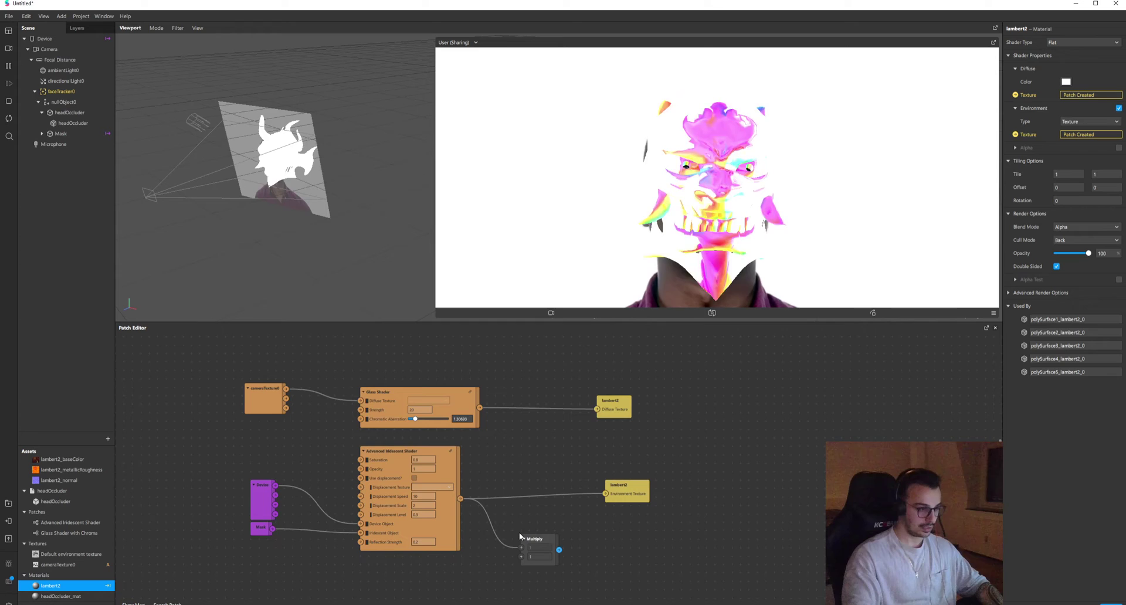
left_click(539, 557)
type(".25")
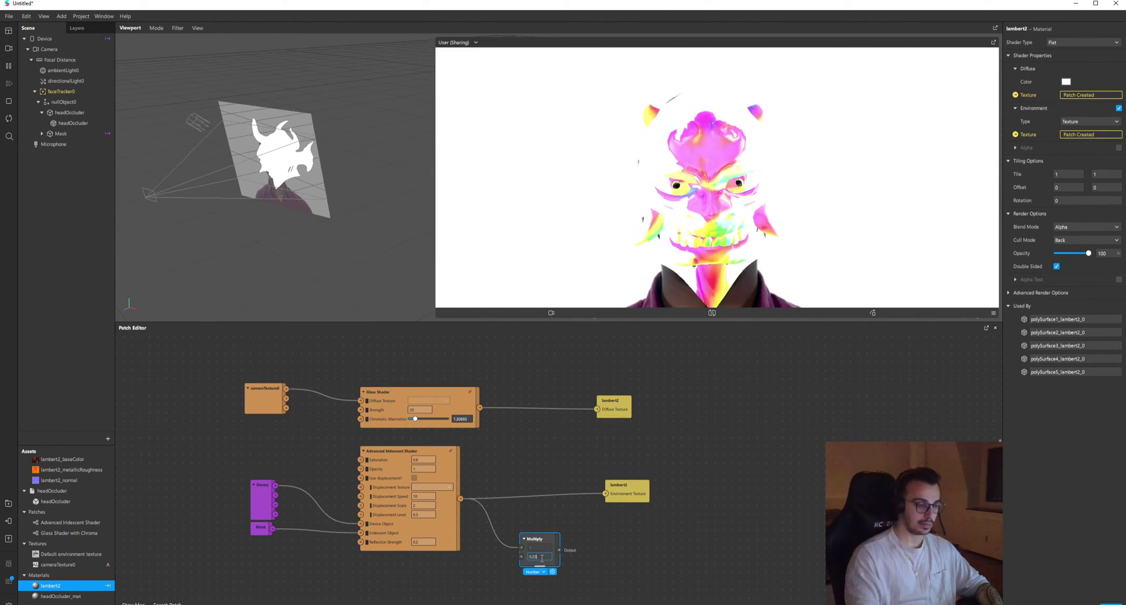
key("Return")
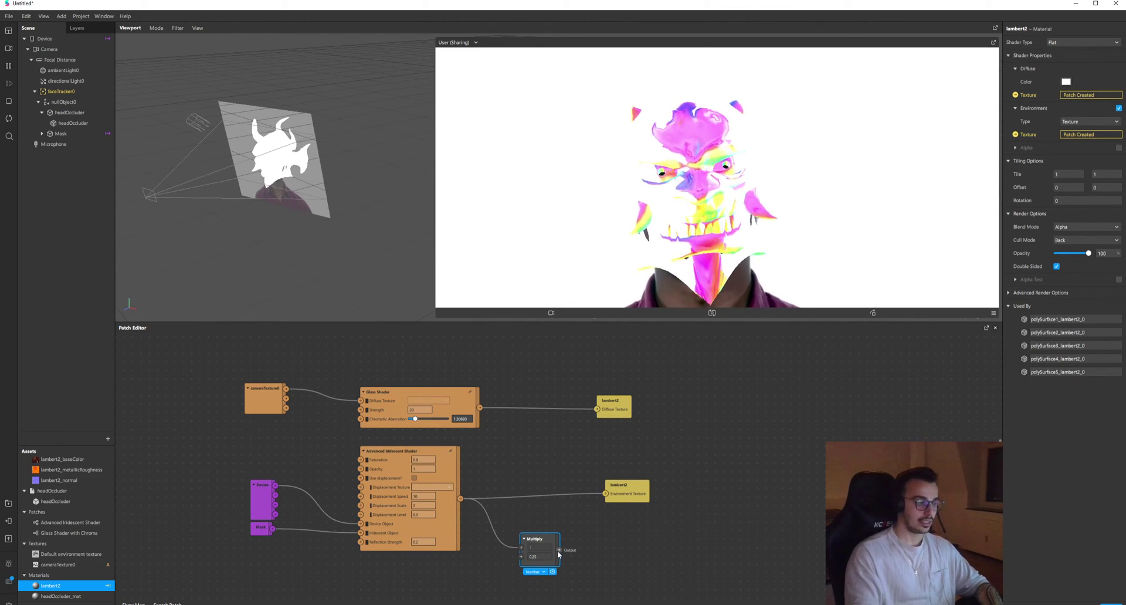
left_click_drag(559, 551, 628, 520)
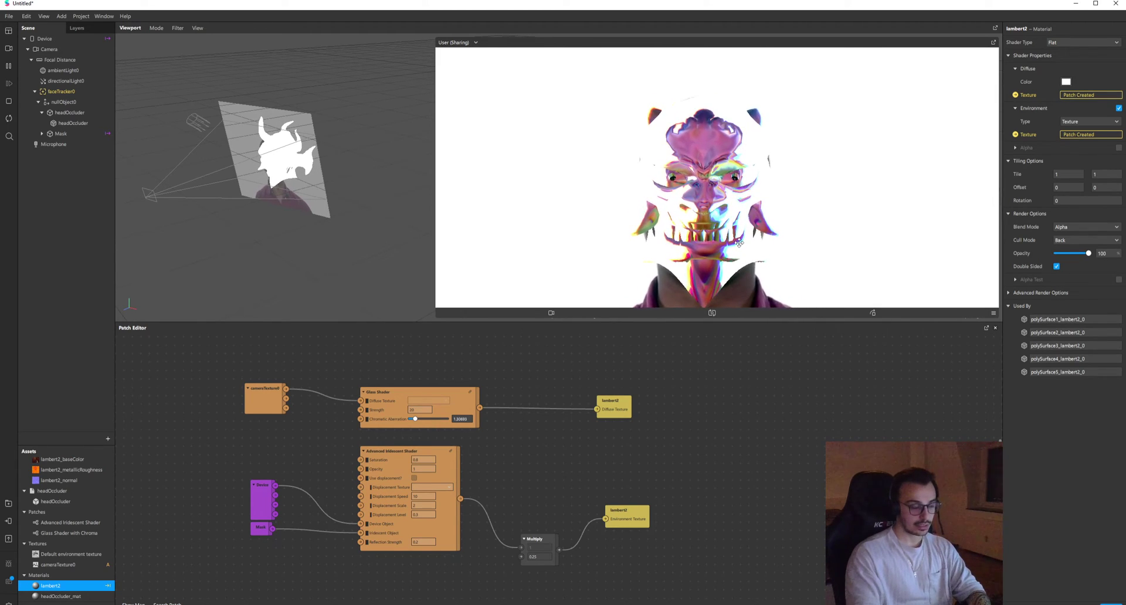
Step: Try Glass Shader strength values of 22 and 50, nudging the value up and down
left_click(392, 484)
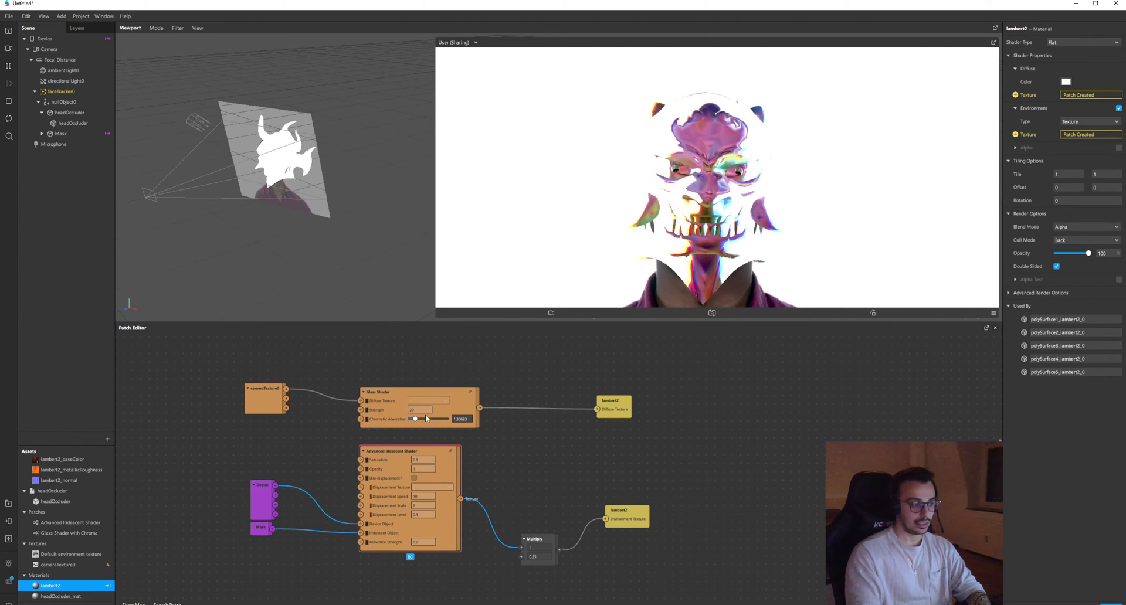
type("22222222")
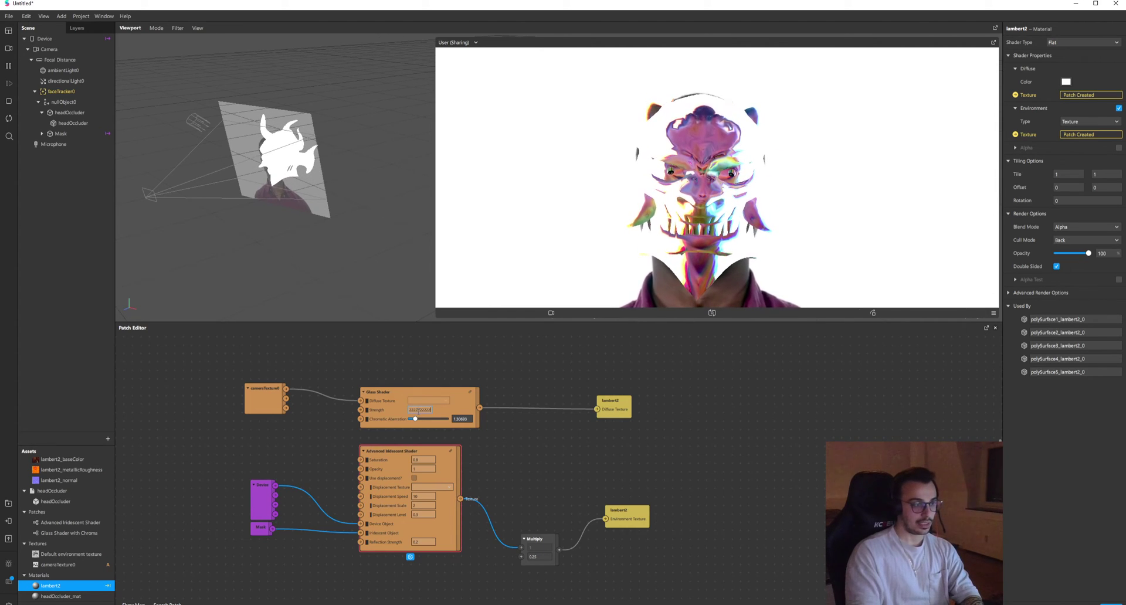
left_click(423, 412)
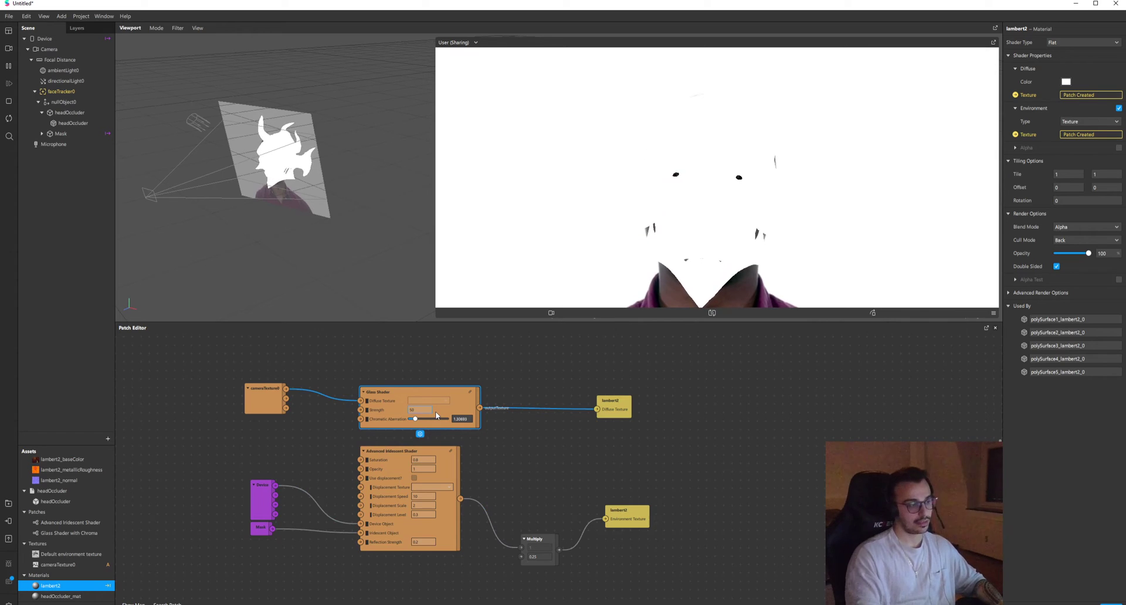
type("50")
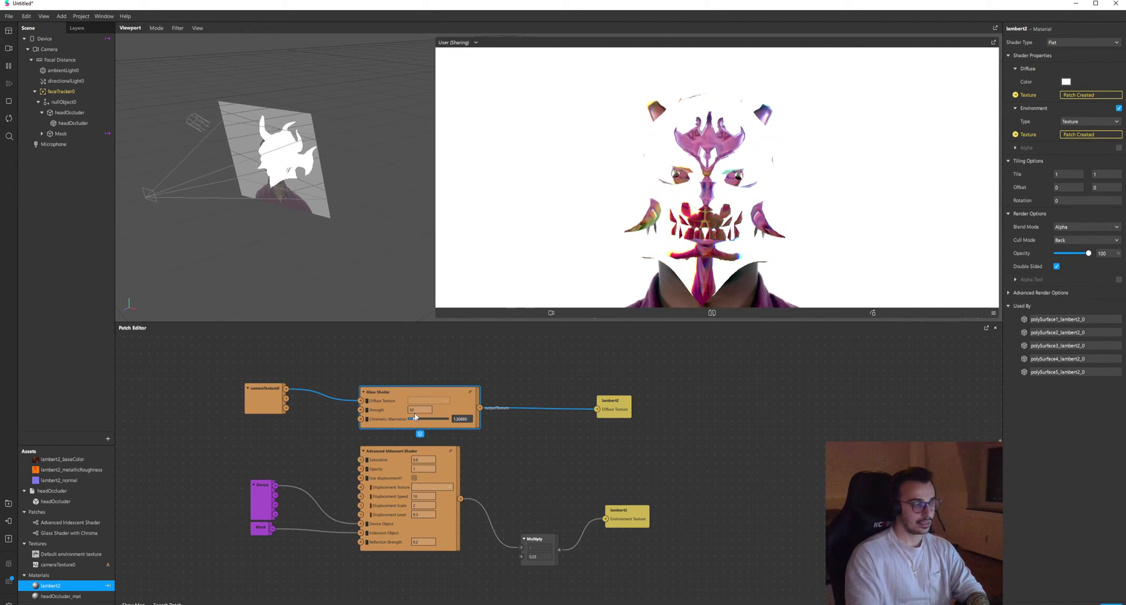
left_click(419, 410)
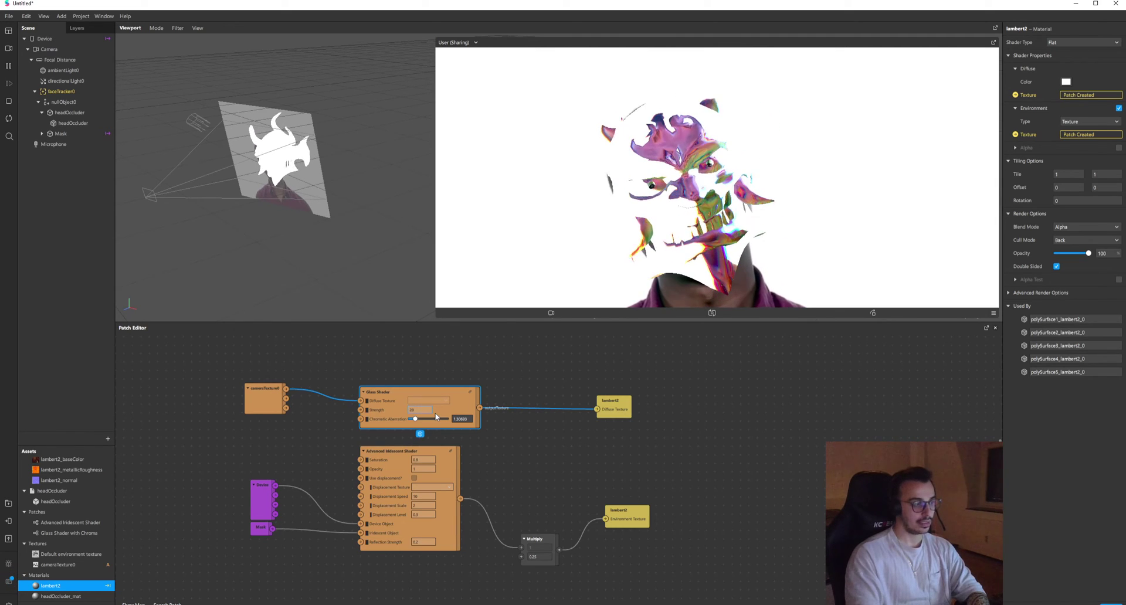
key("Down")
key("Down")
key("Down")
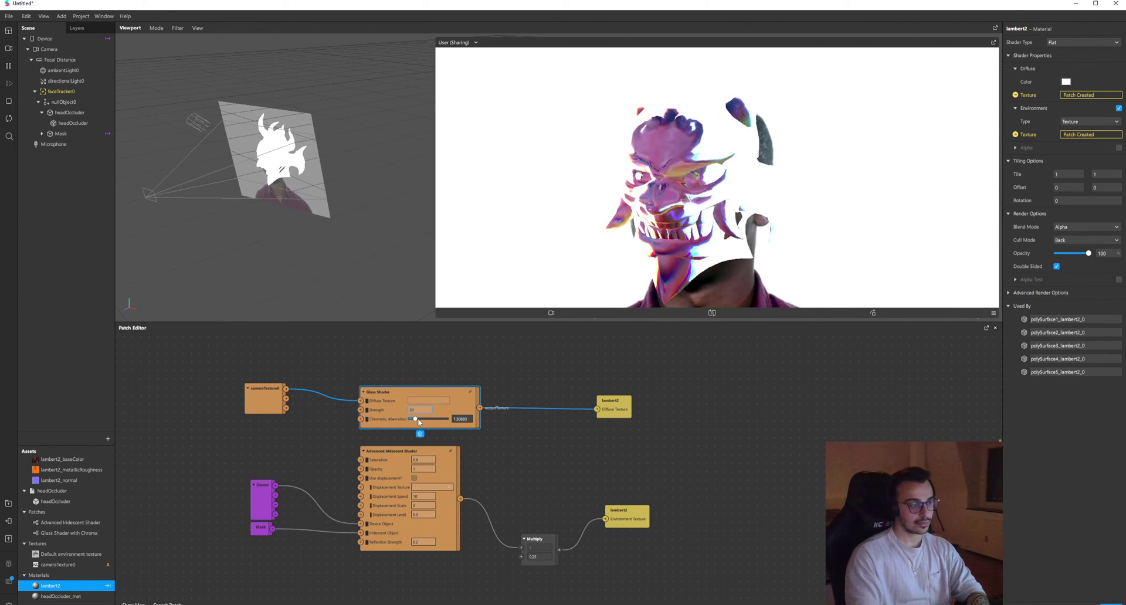
key("Up")
key("Up")
key("Up")
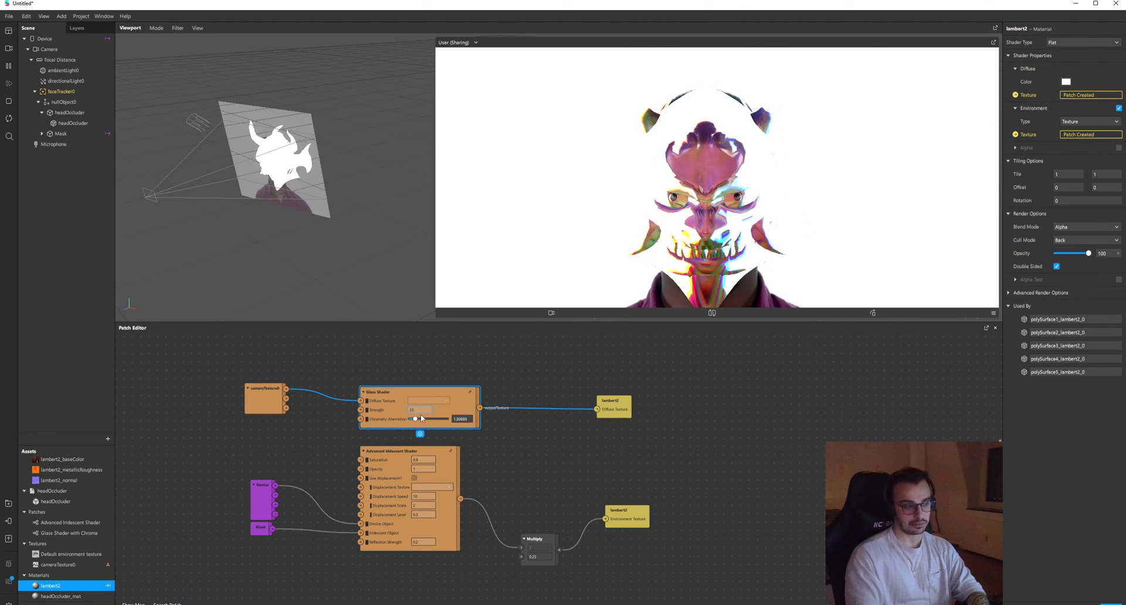
Step: Adjust chromatic aberration, compare unscaled iridescence, then restore the Multiply output to Environment Texture
mouse_move(422, 418)
left_mouse_down()
mouse_move(441, 425)
mouse_move(419, 432)
left_mouse_up()
left_click_drag(461, 500, 611, 524)
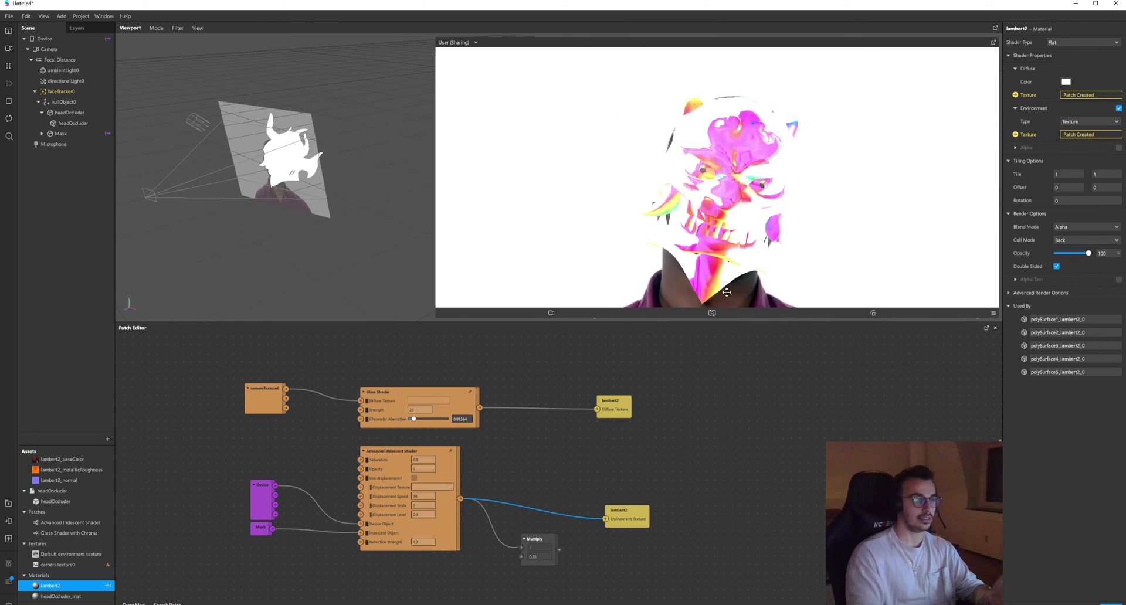
left_click_drag(560, 549, 530, 524)
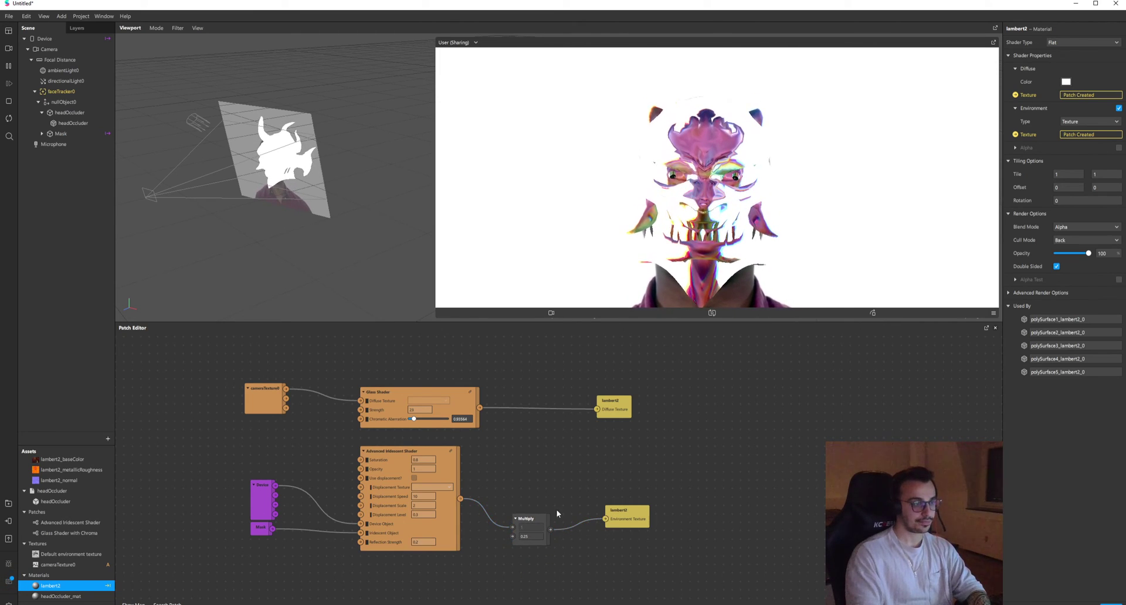
Step: Set the Glass Shader strength to 14
double_click(420, 410)
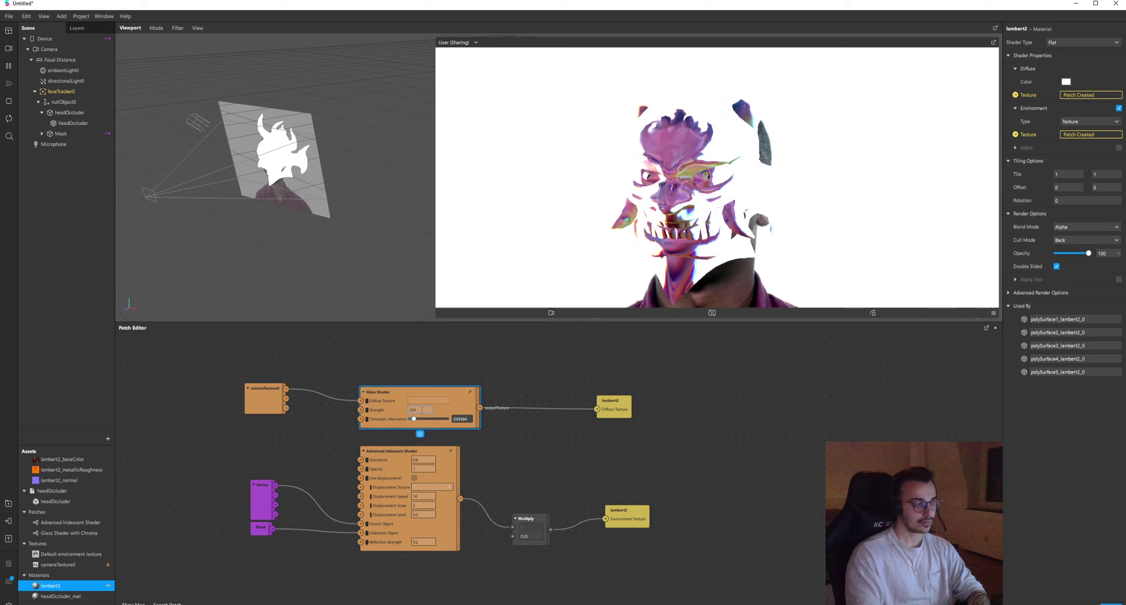
type("14")
key("Return")
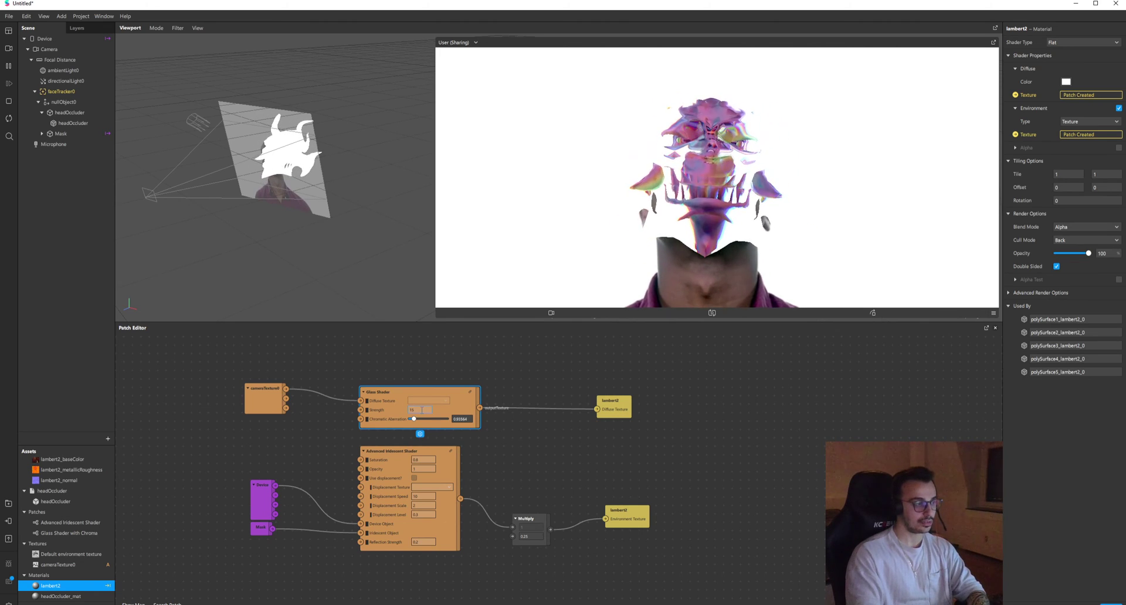
left_click(611, 577)
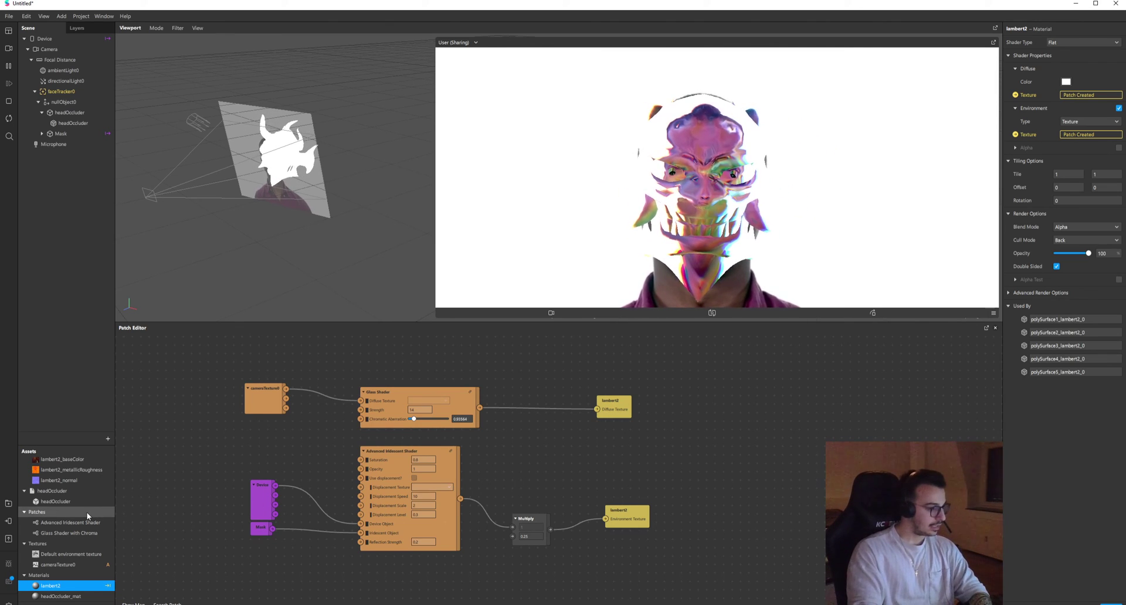
scroll(76, 545, "up", 1)
scroll(251, 528, "up", 2)
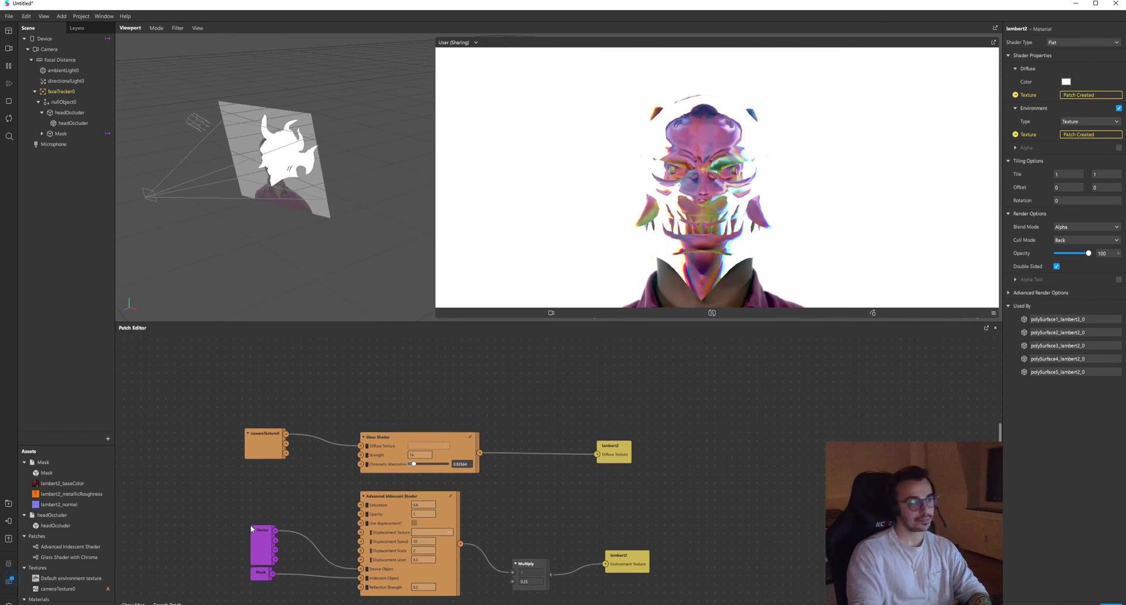
scroll(251, 528, "down", 3)
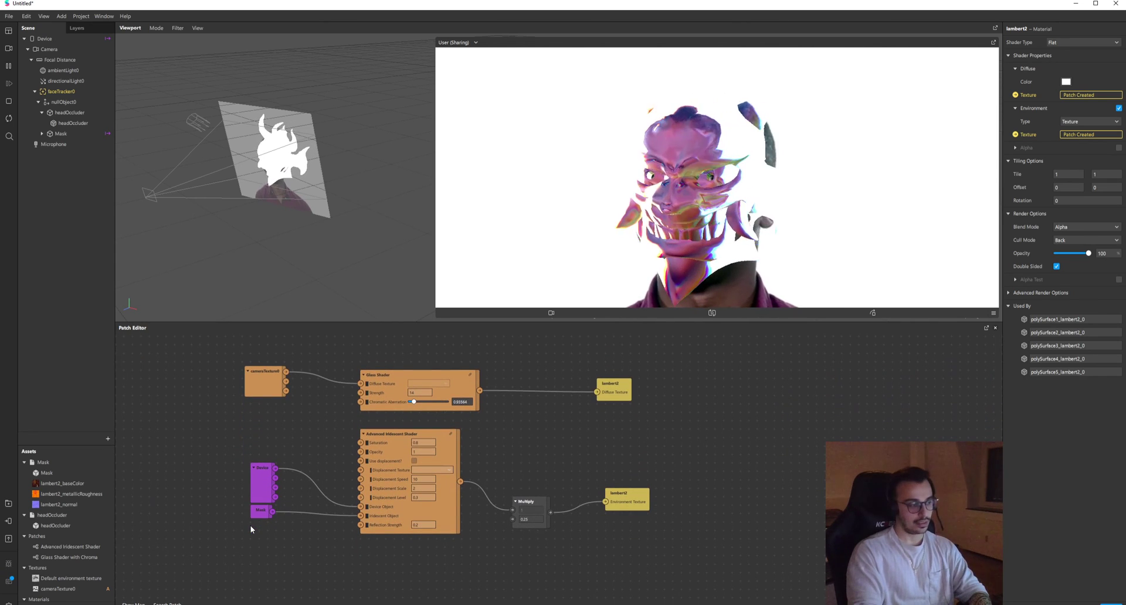